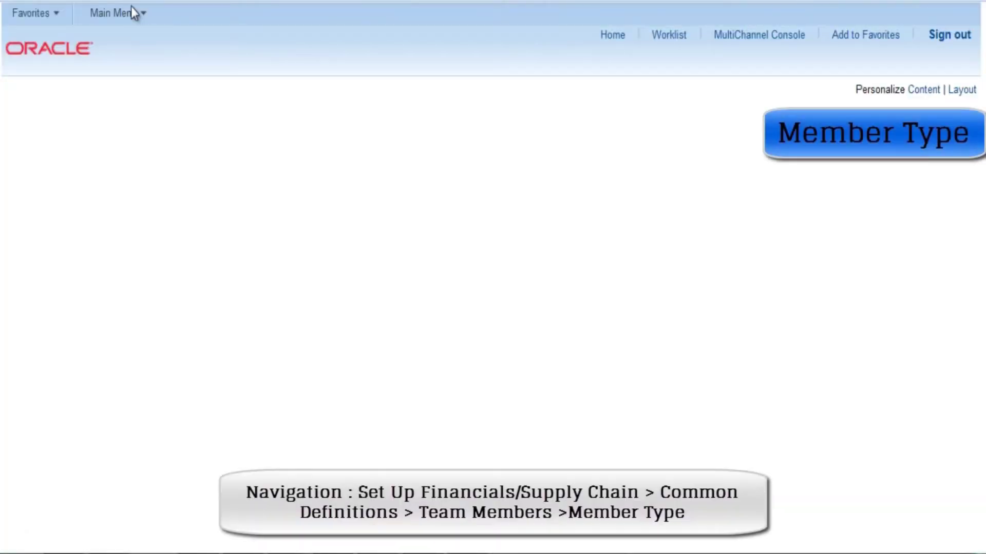
# Navigate via Main Menu through Common Definitions to the Team Member Types page.
pyautogui.click(134, 18)
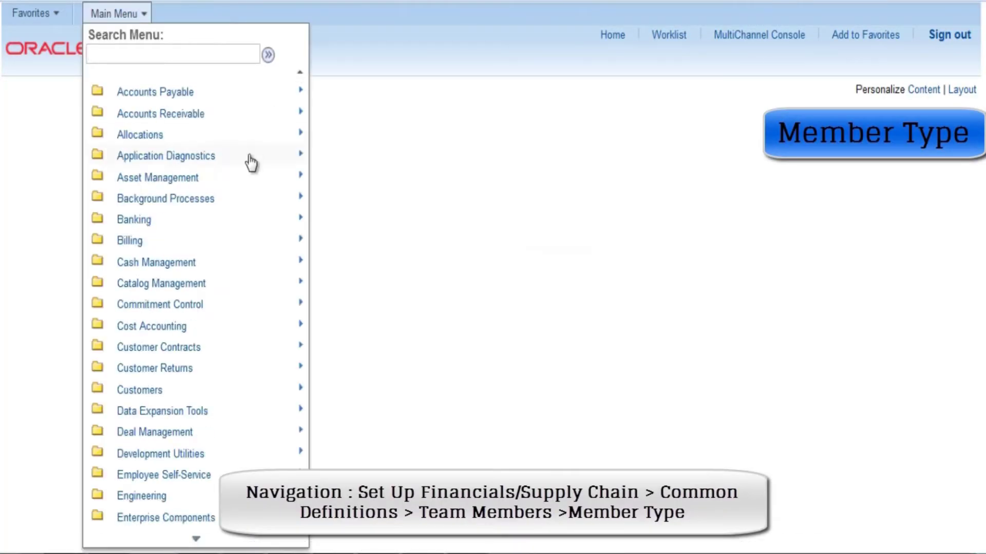
pyautogui.scroll(-5, 249, 161)
pyautogui.scroll(-5, 304, 176)
pyautogui.scroll(-5, 246, 176)
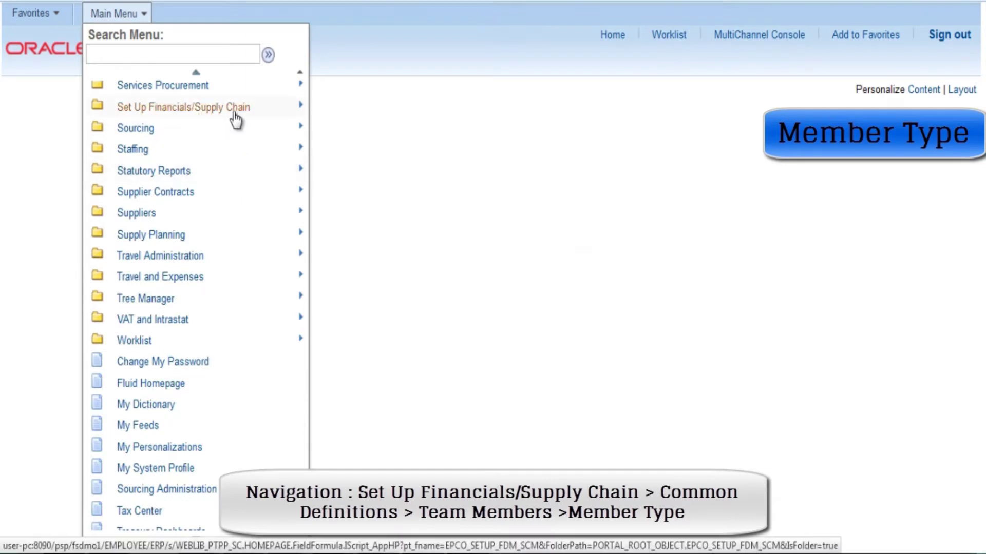
pyautogui.moveTo(183, 106)
pyautogui.click(264, 125)
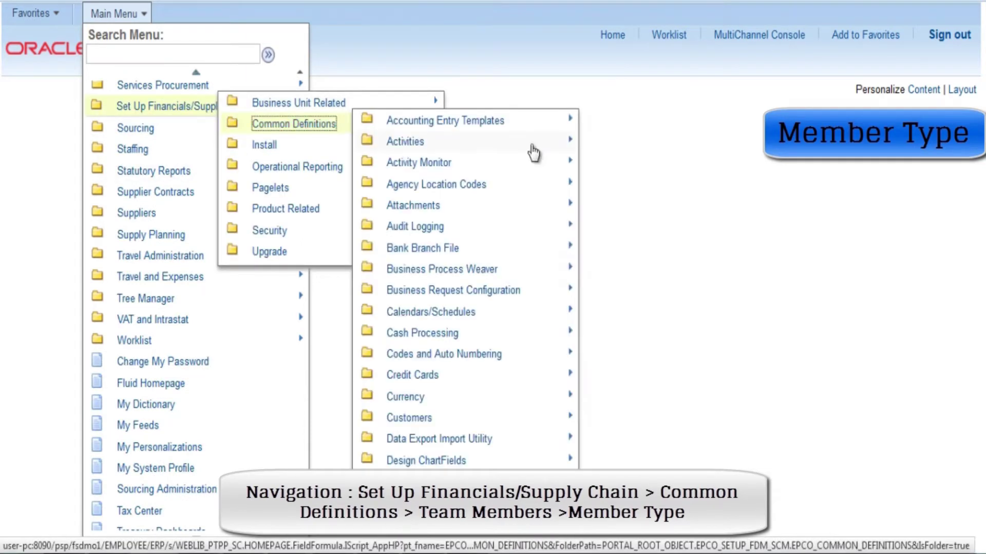
pyautogui.scroll(-3, 462, 209)
pyautogui.scroll(-3, 464, 211)
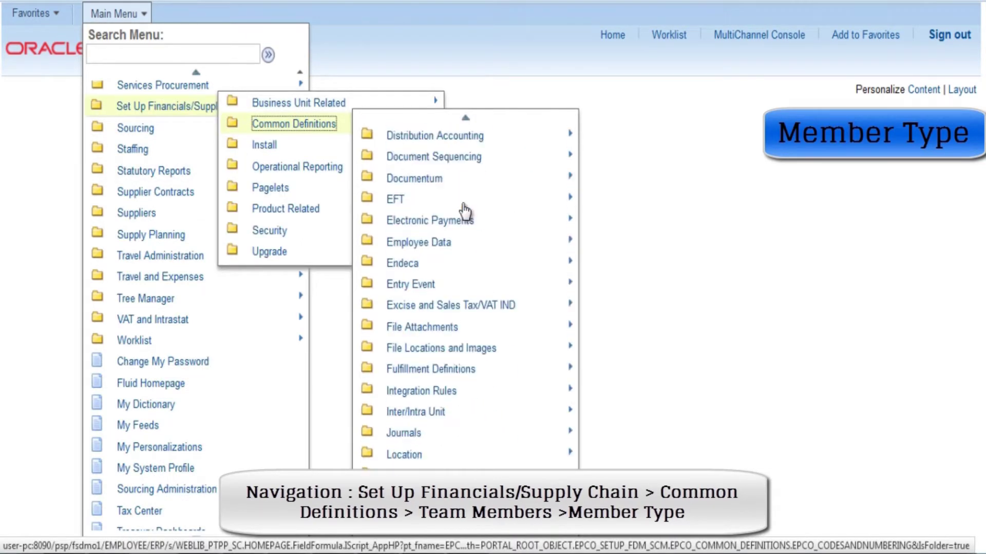
pyautogui.scroll(-2, 462, 213)
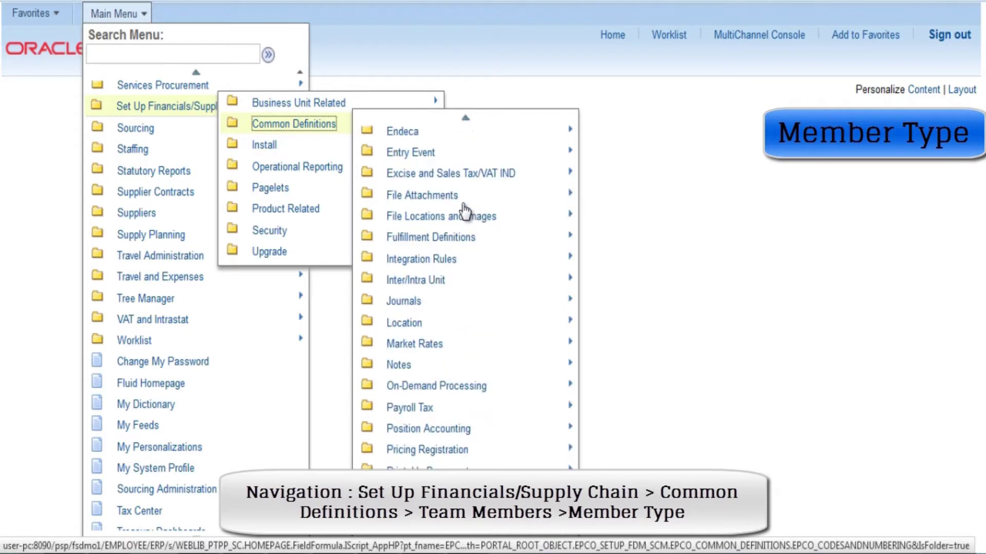
pyautogui.scroll(-4, 462, 232)
pyautogui.scroll(-2, 462, 259)
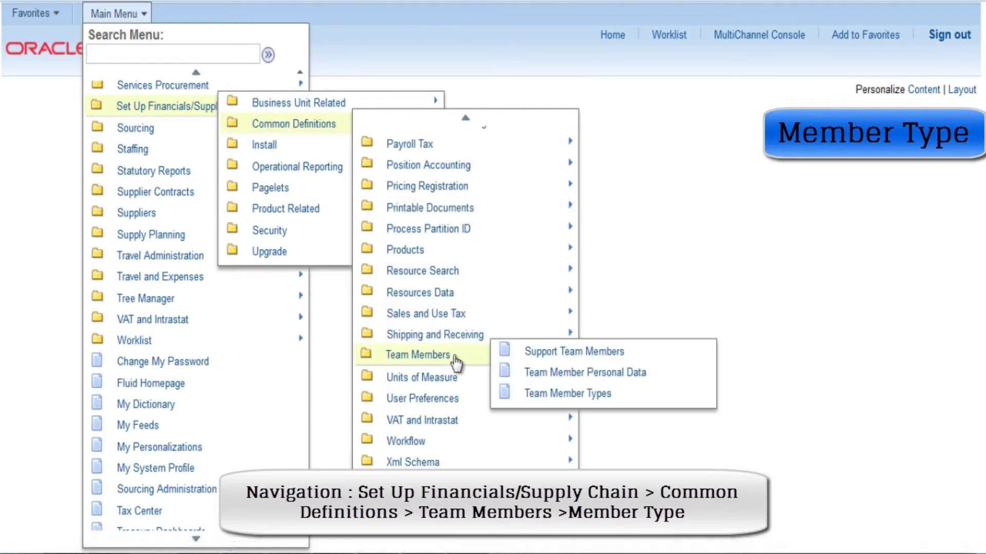
pyautogui.click(564, 398)
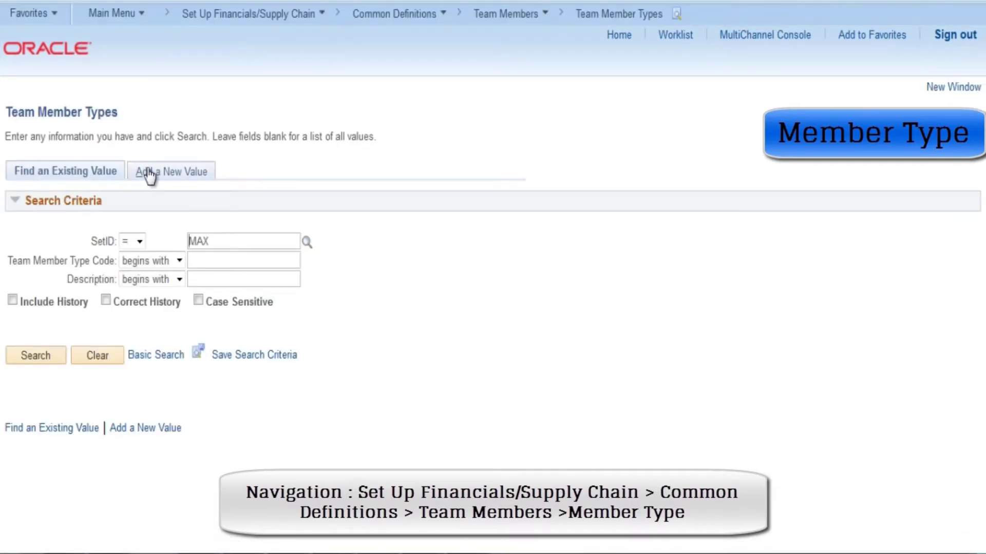
# Bring up existing member type SALES, Sales Person / Sales Pers, and check its effective date and descriptions.
pyautogui.click(150, 172)
pyautogui.write('sale')
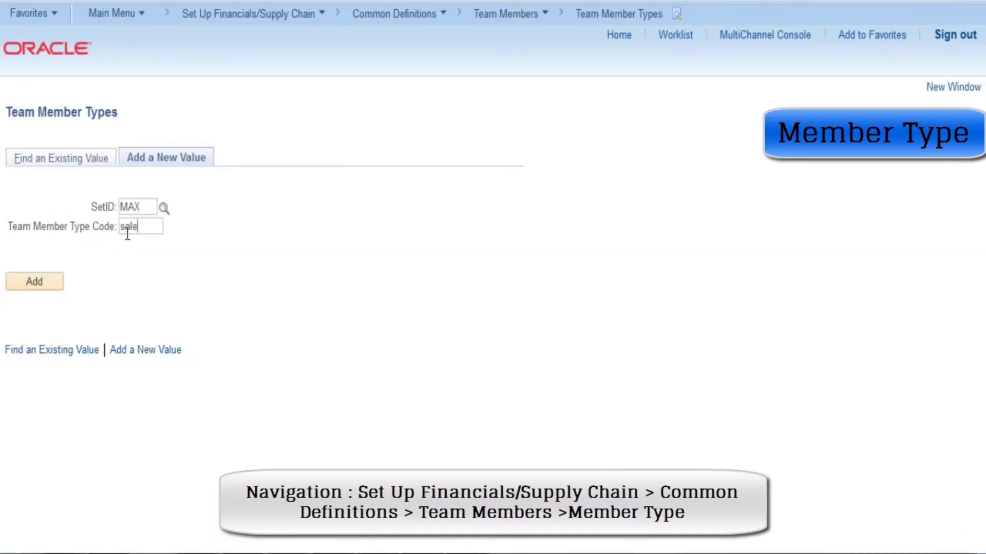
pyautogui.write('s')
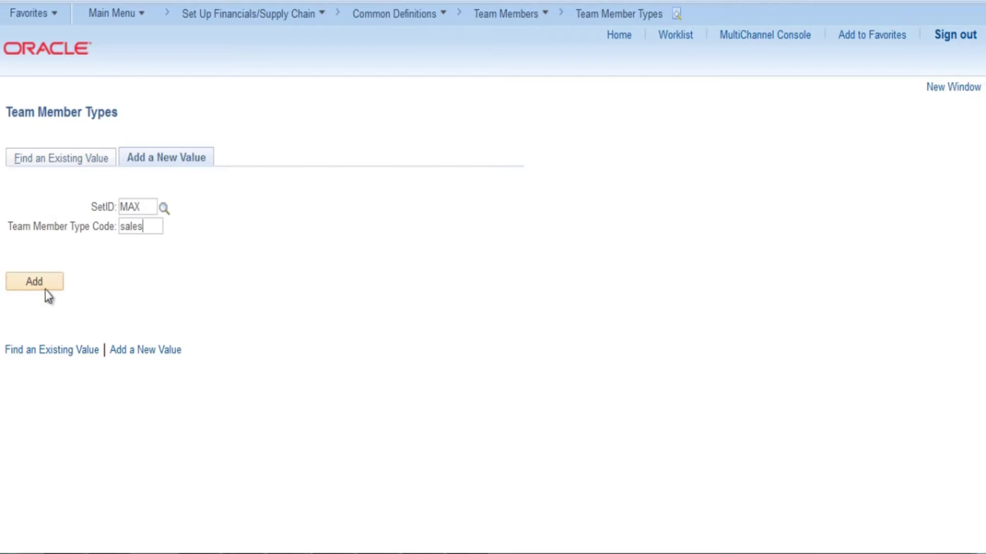
pyautogui.click(44, 290)
pyautogui.click(51, 421)
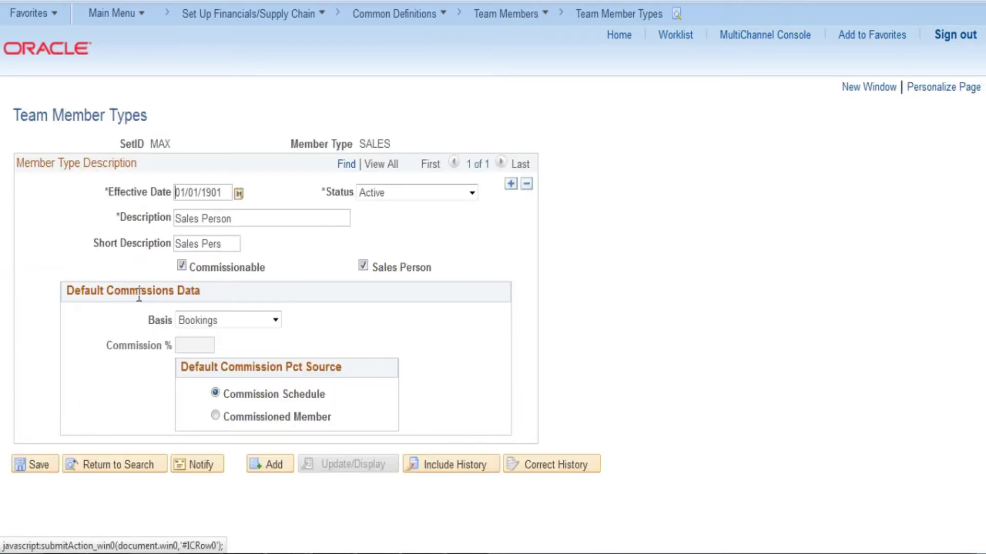
pyautogui.moveTo(224, 193); pyautogui.dragTo(174, 197)
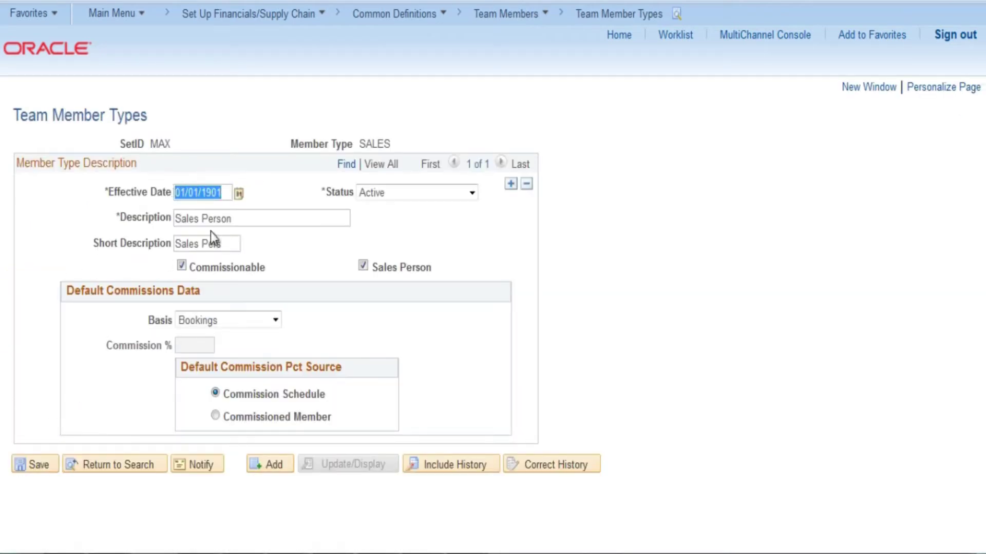
pyautogui.moveTo(239, 220); pyautogui.dragTo(165, 222)
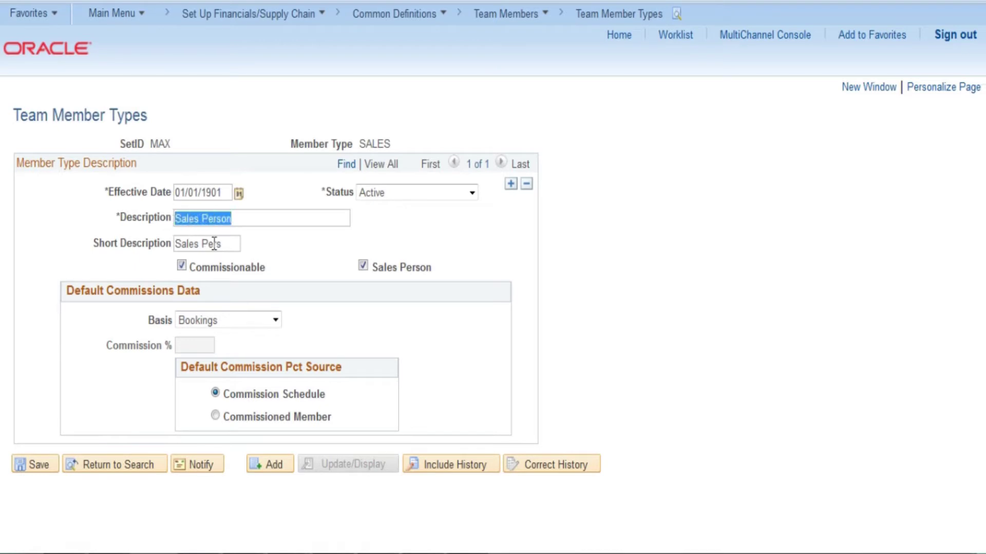
pyautogui.moveTo(222, 244); pyautogui.dragTo(172, 245)
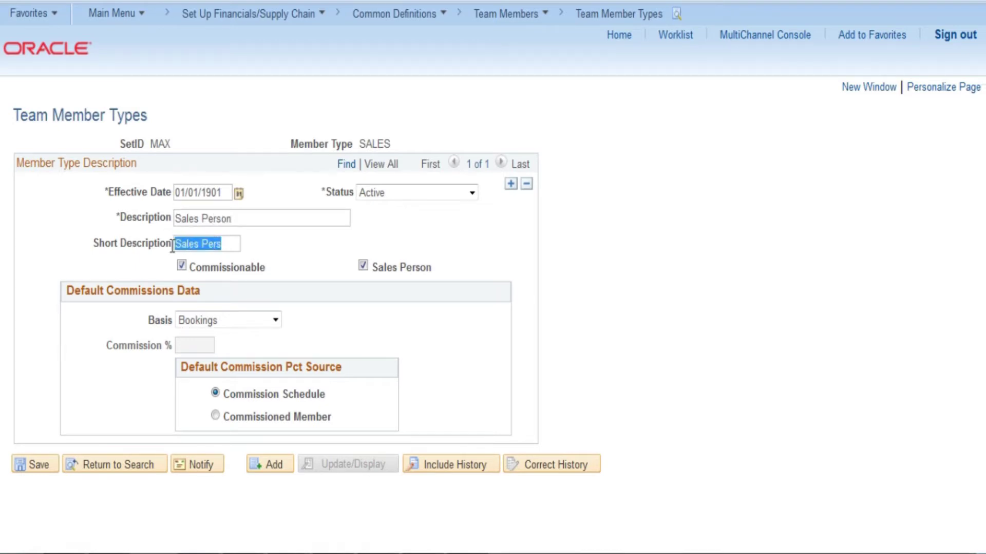
# Dismiss the correction-mode warning, keep Bookings as commission basis, and return to Add a New Value.
pyautogui.click(200, 270)
pyautogui.click(279, 342)
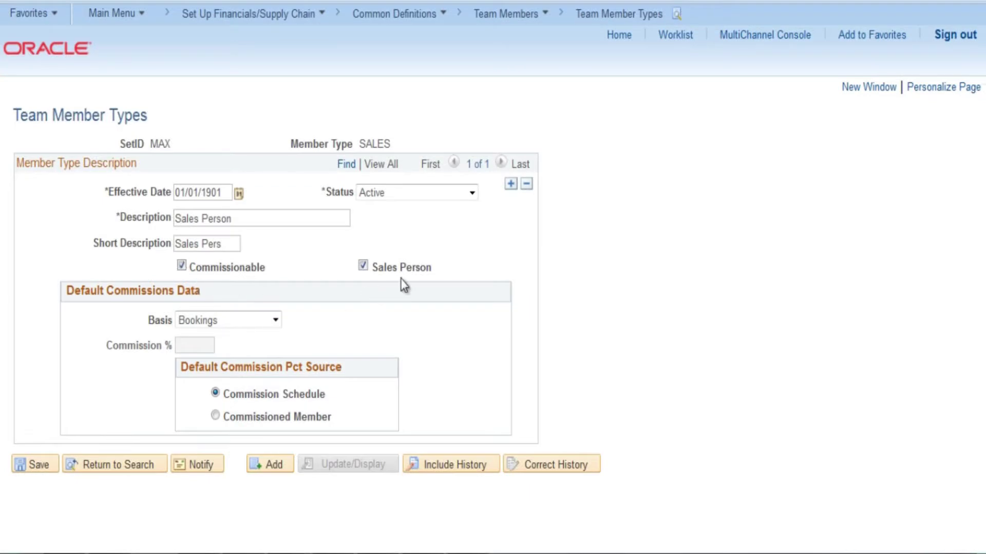
pyautogui.click(249, 323)
pyautogui.click(353, 339)
pyautogui.click(258, 469)
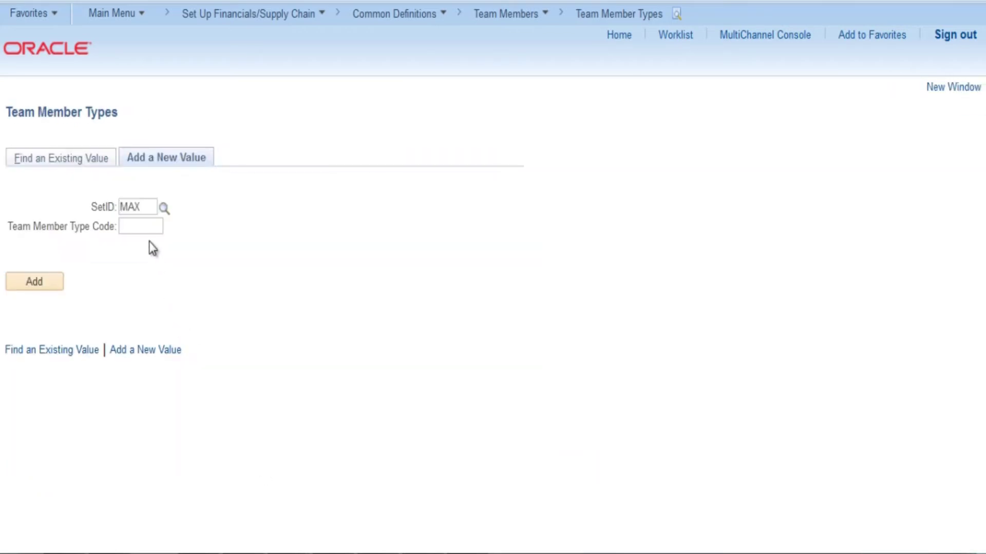
pyautogui.write('acct')
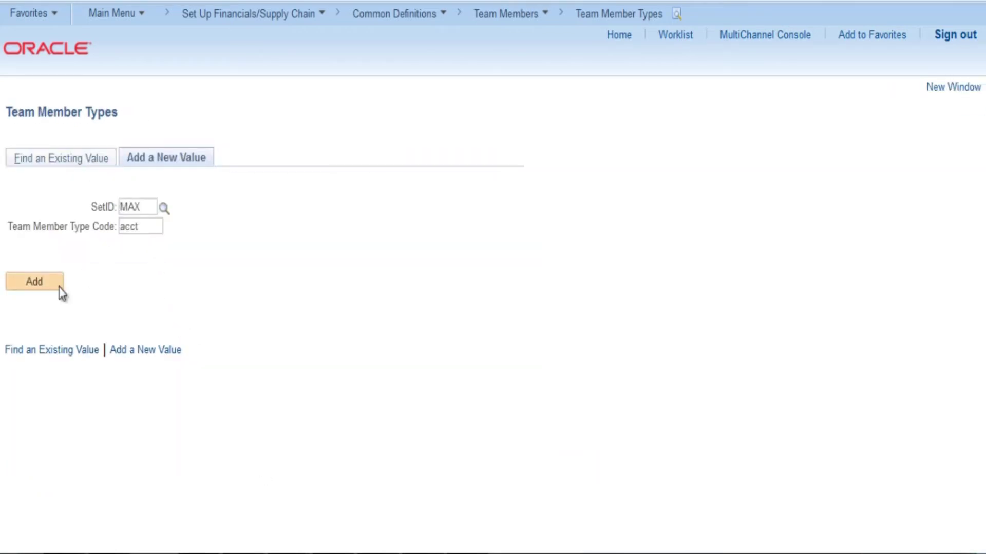
# Bring up existing member type ACCT, Account Manager / Account Ma, and check its effective date and descriptions.
pyautogui.click(56, 288)
pyautogui.click(45, 423)
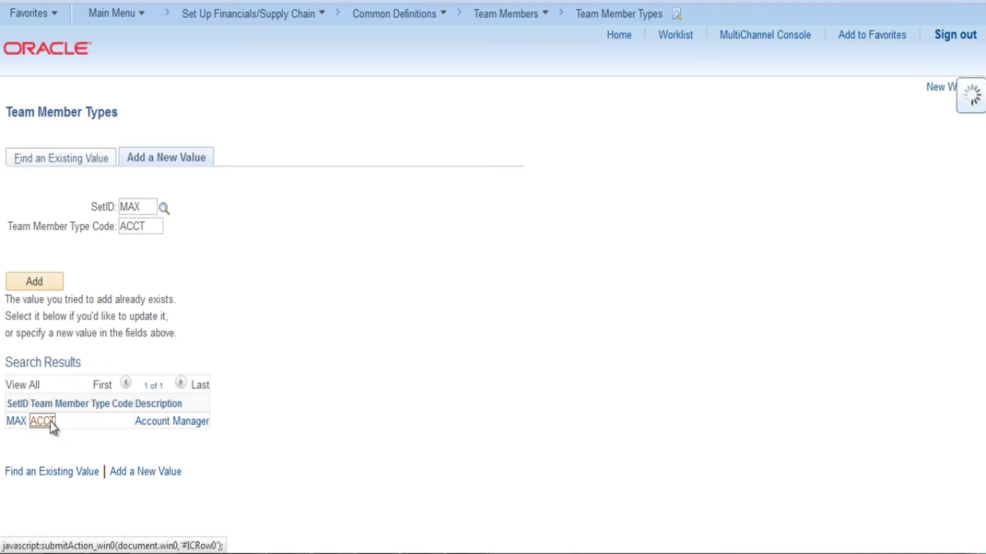
pyautogui.moveTo(220, 189); pyautogui.dragTo(174, 193)
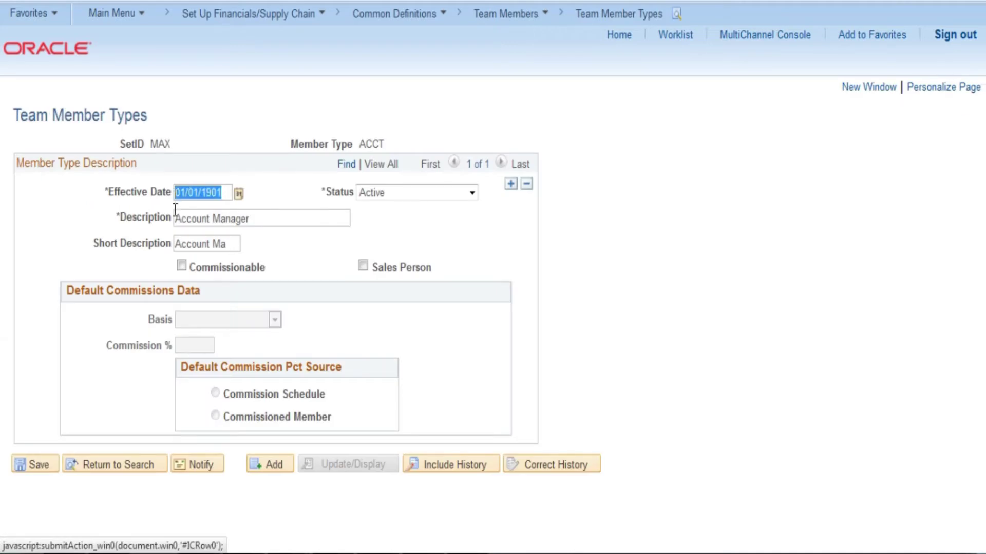
pyautogui.moveTo(265, 224); pyautogui.dragTo(178, 225)
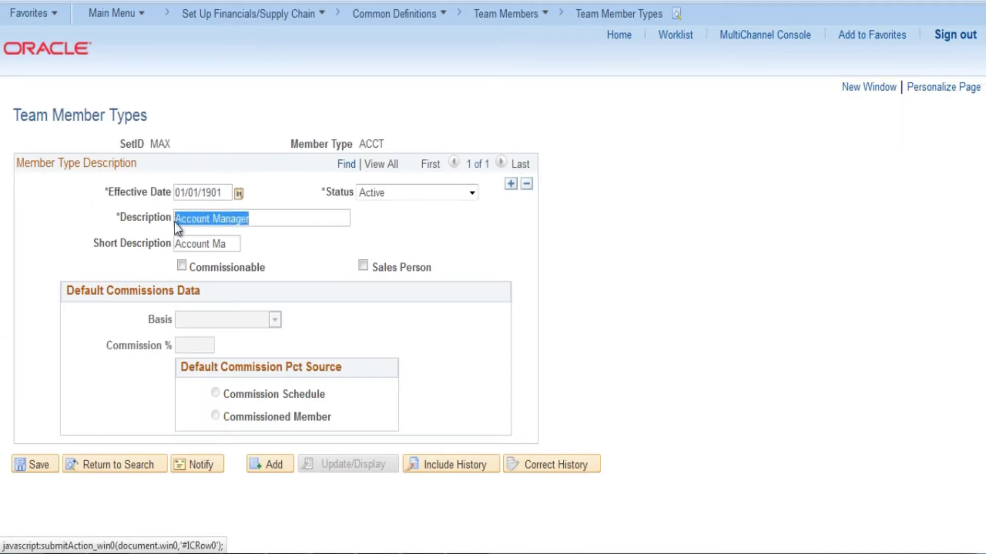
pyautogui.moveTo(226, 245); pyautogui.dragTo(174, 248)
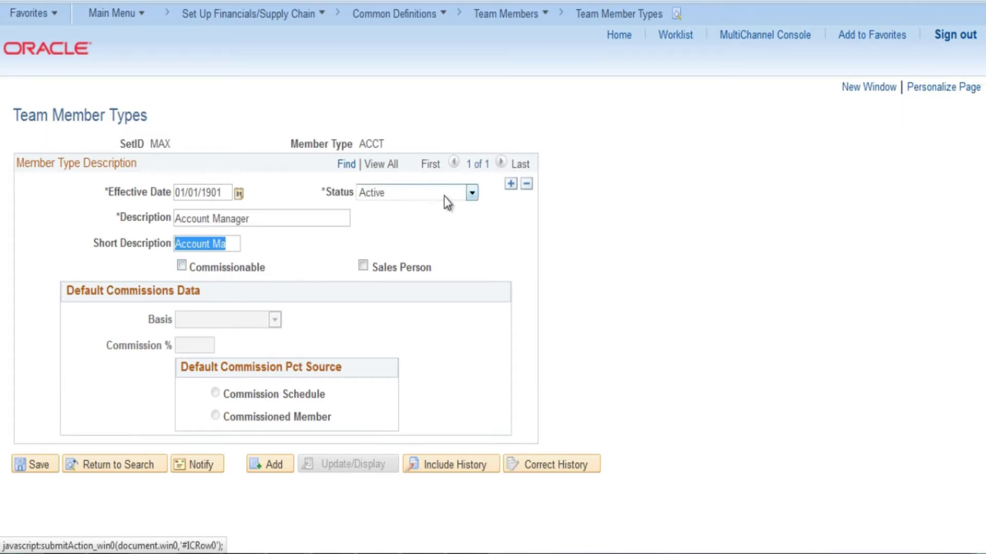
# Save the ACCT member type and return to the home page.
pyautogui.click(29, 465)
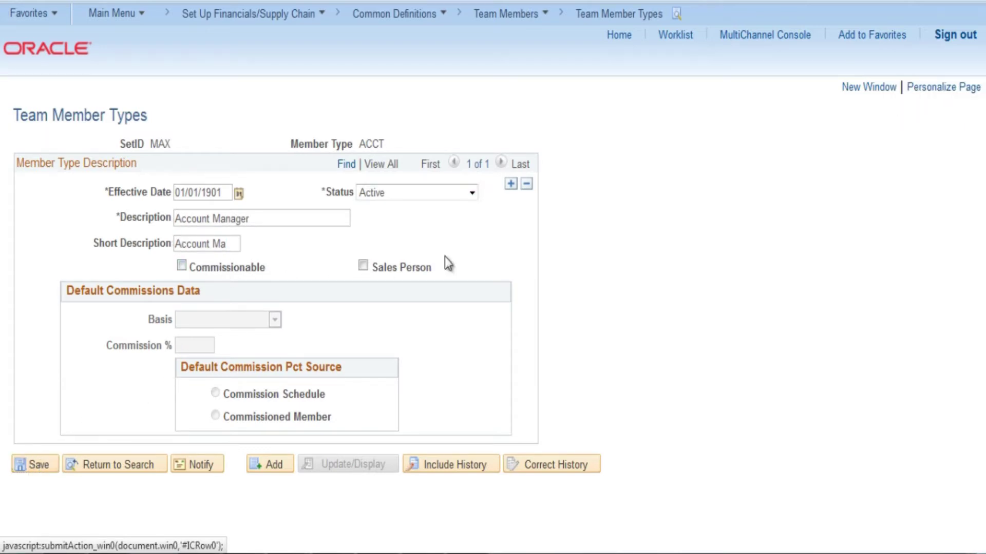
pyautogui.click(620, 38)
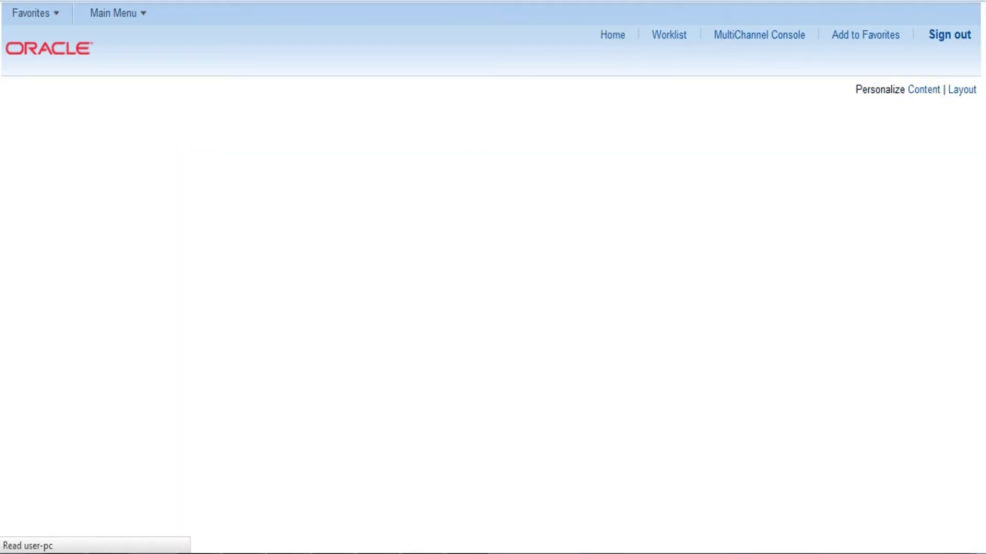
# Navigate via Main Menu through Common Definitions to the Team Member Personal Data page.
pyautogui.click(140, 19)
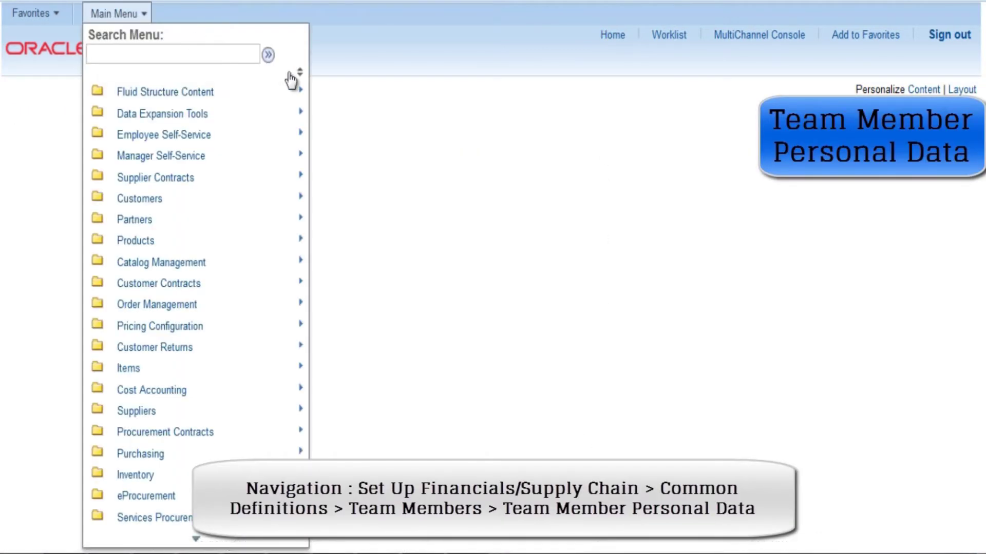
pyautogui.scroll(-5, 222, 176)
pyautogui.scroll(-5, 222, 176)
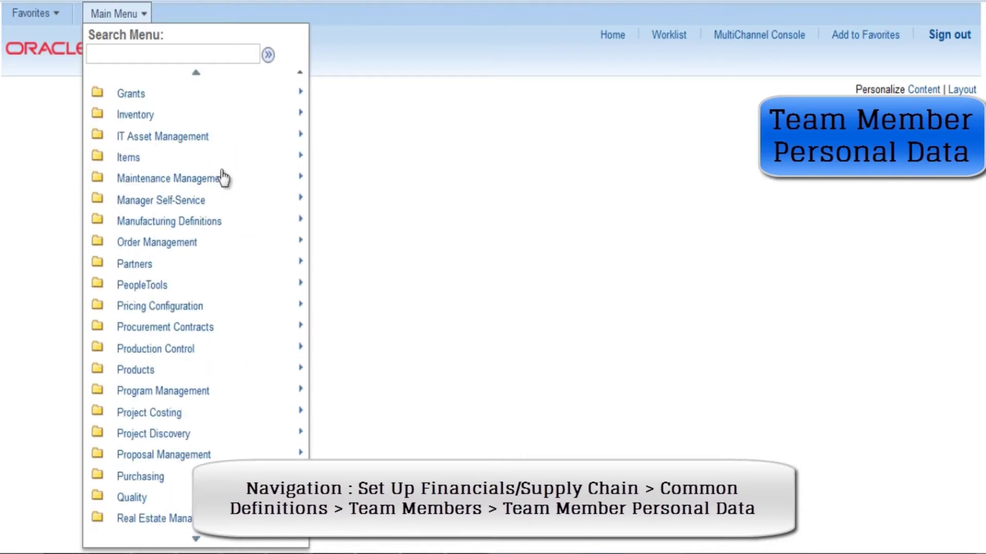
pyautogui.scroll(-5, 222, 177)
pyautogui.scroll(-5, 221, 171)
pyautogui.scroll(3, 232, 163)
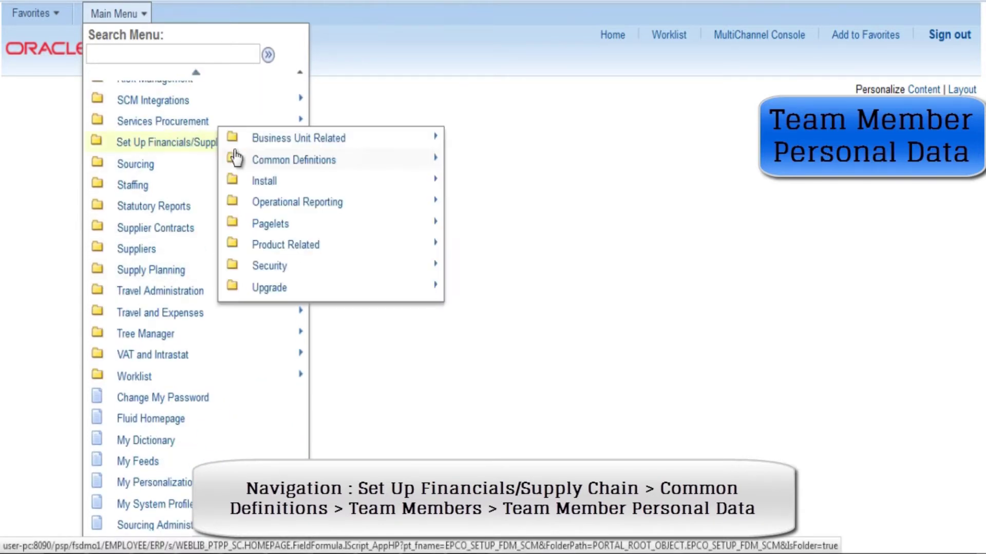
pyautogui.click(293, 160)
pyautogui.scroll(-5, 440, 260)
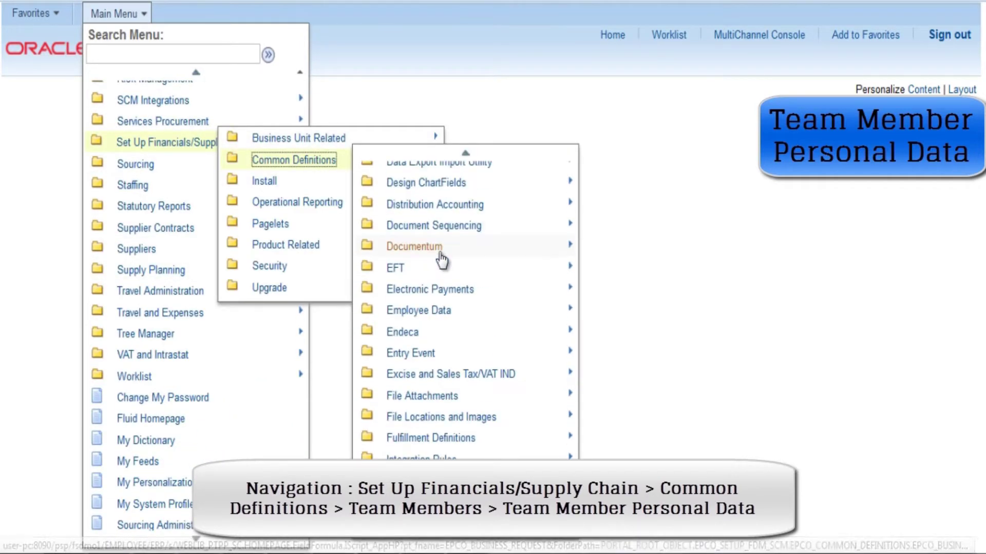
pyautogui.scroll(-5, 443, 258)
pyautogui.scroll(-3, 443, 258)
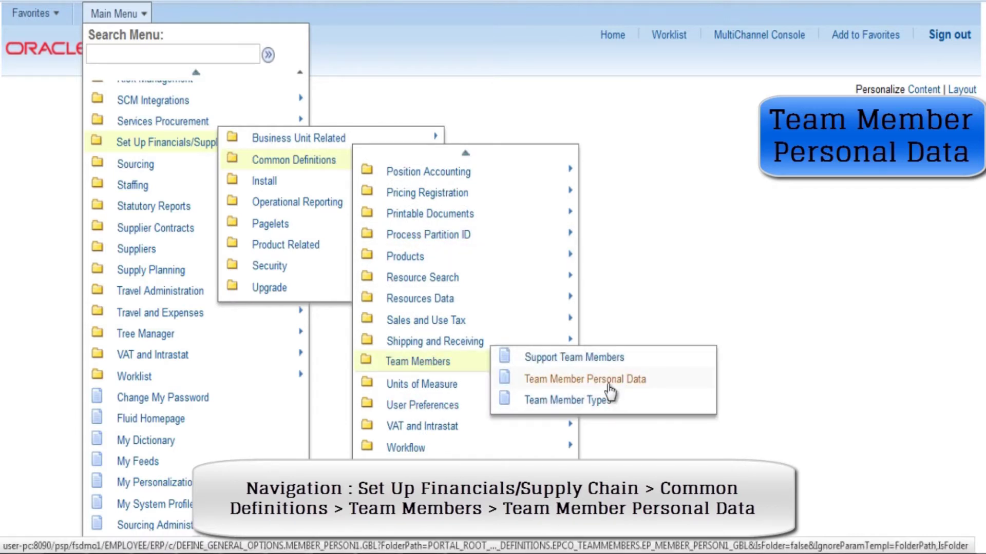
pyautogui.click(608, 385)
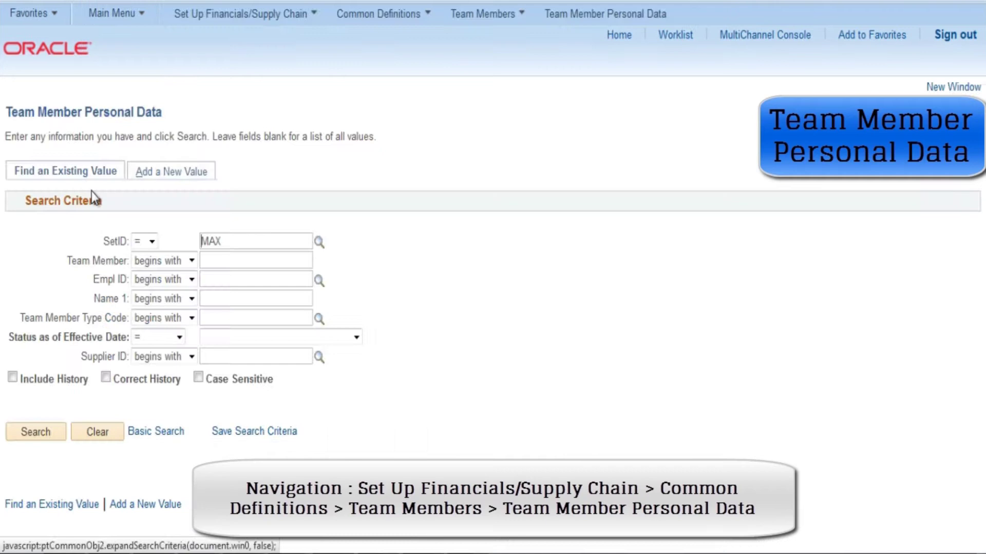
# Bring up existing team member 001, confirm employee EMP1 and enable correction of history rows.
pyautogui.click(171, 171)
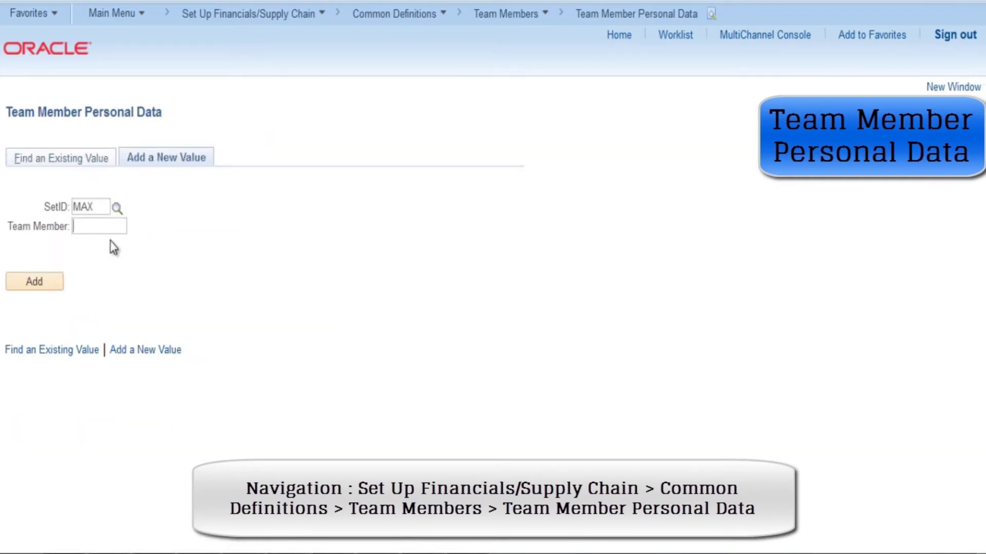
pyautogui.write('001')
pyautogui.press('Return')
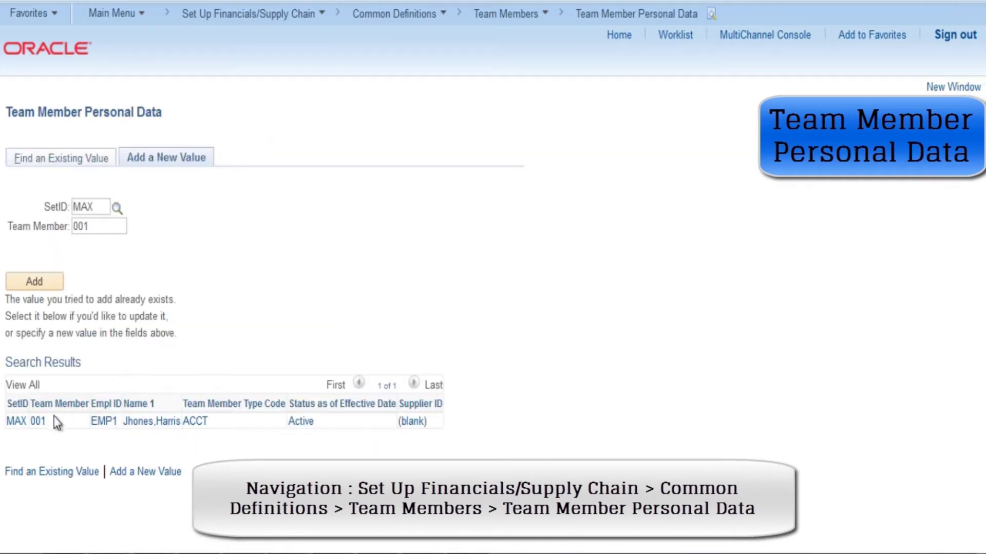
pyautogui.click(36, 422)
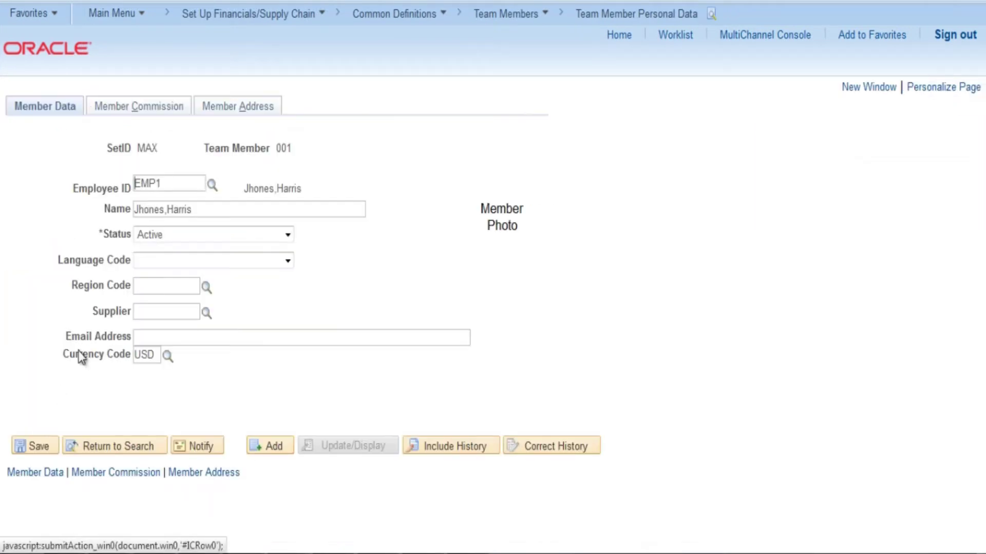
pyautogui.click(213, 185)
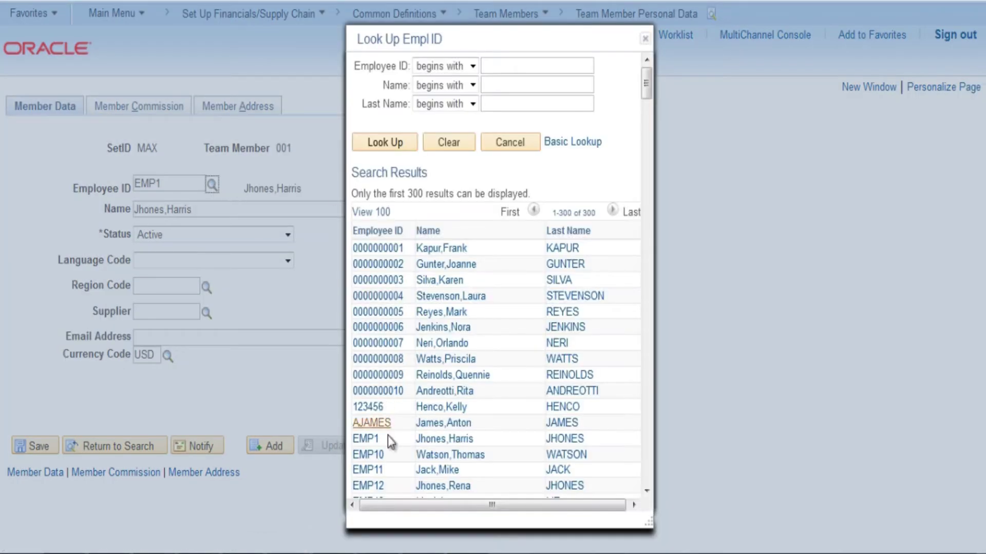
pyautogui.click(371, 443)
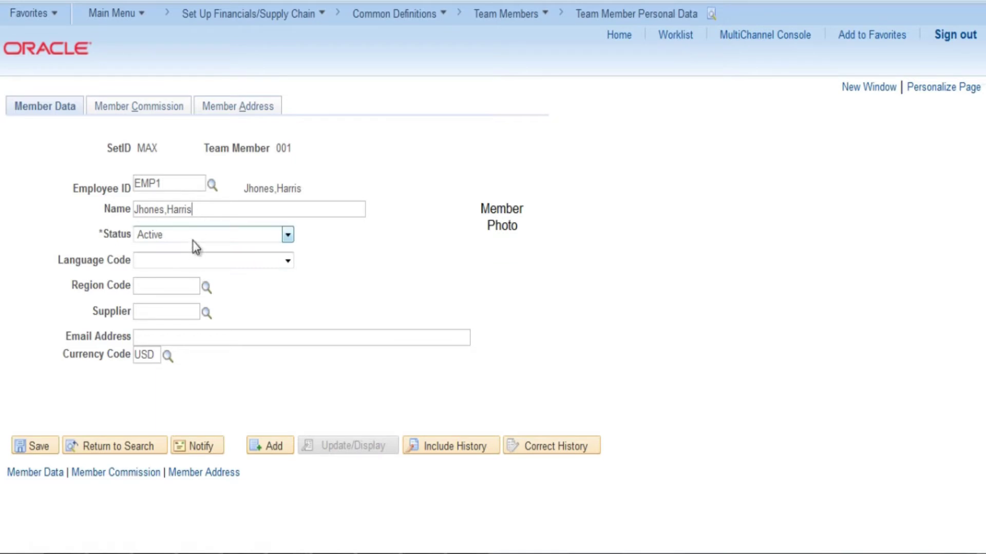
pyautogui.click(541, 446)
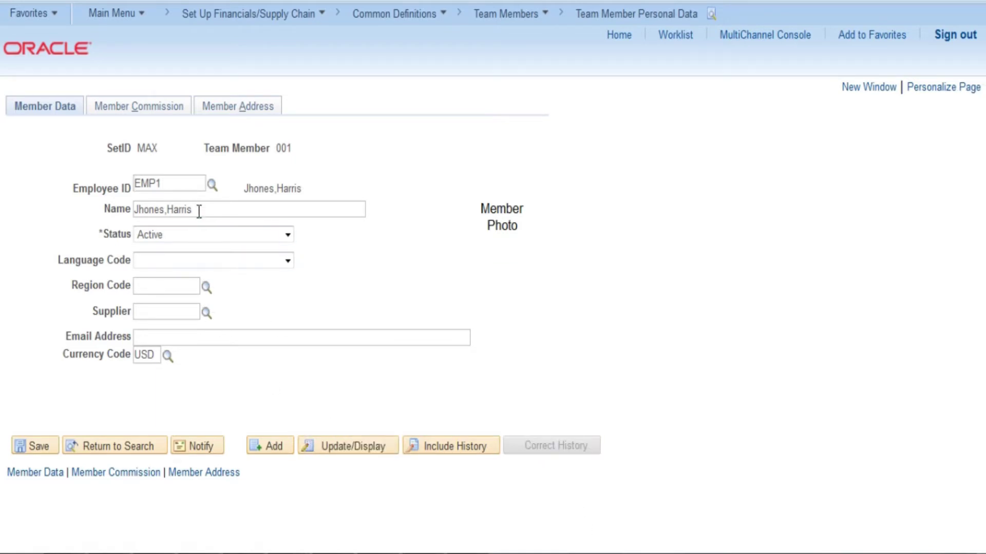
# Check member 001's Active status and USD currency, then move to the Member Commission details.
pyautogui.click(192, 234)
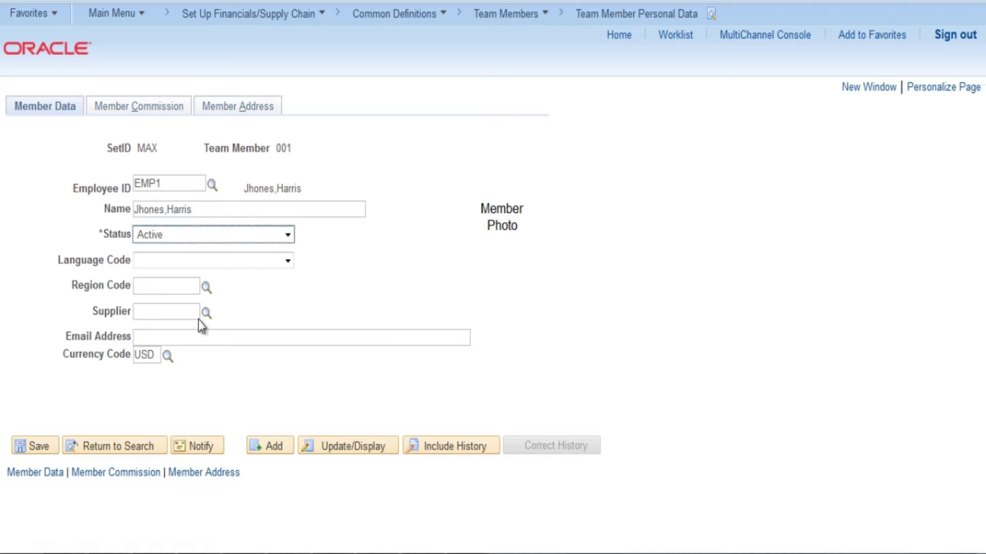
pyautogui.click(143, 359)
pyautogui.doubleClick(143, 359)
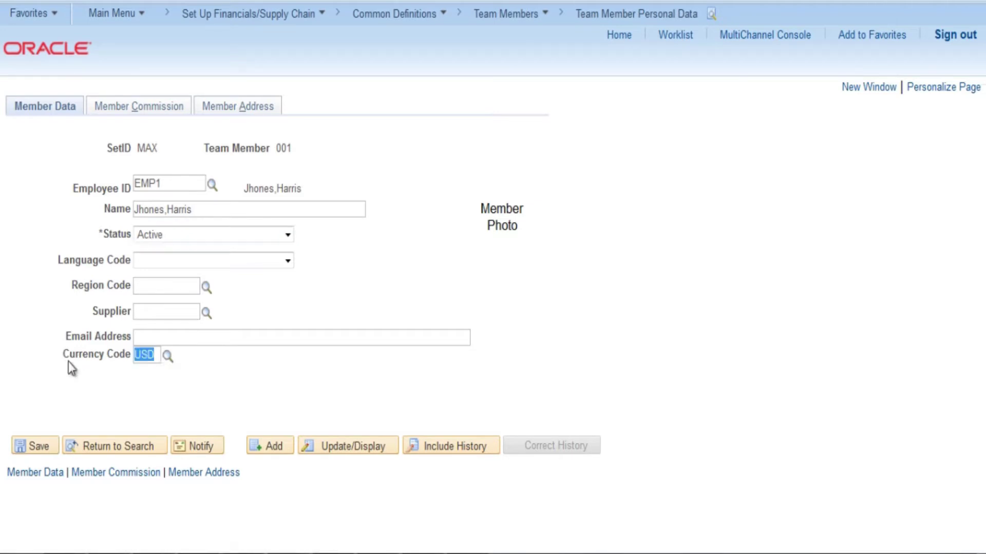
pyautogui.click(166, 358)
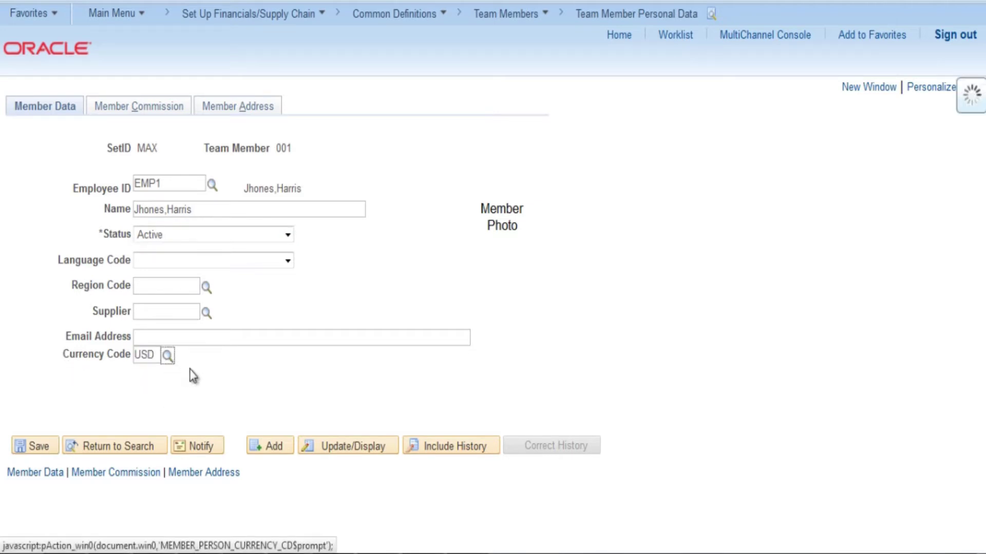
pyautogui.click(529, 121)
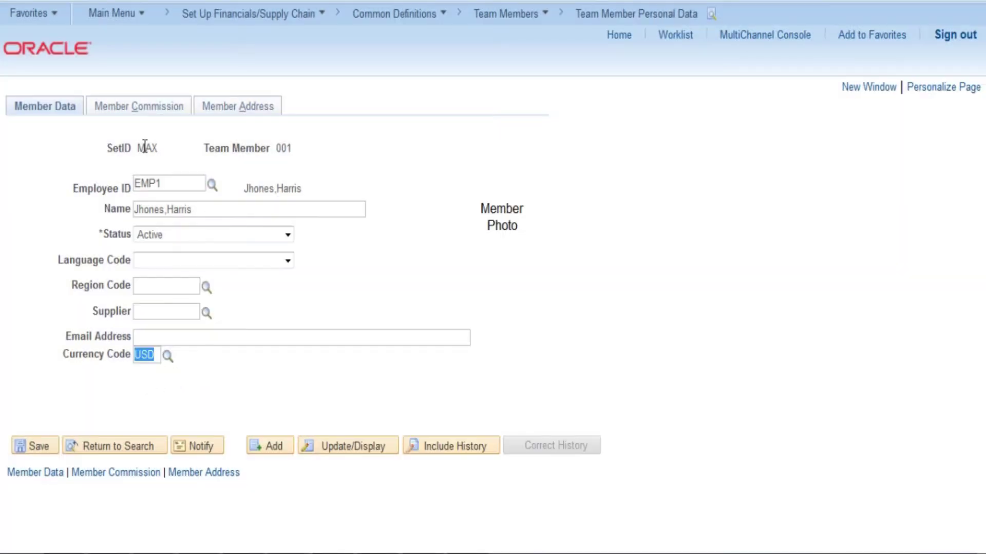
pyautogui.click(140, 114)
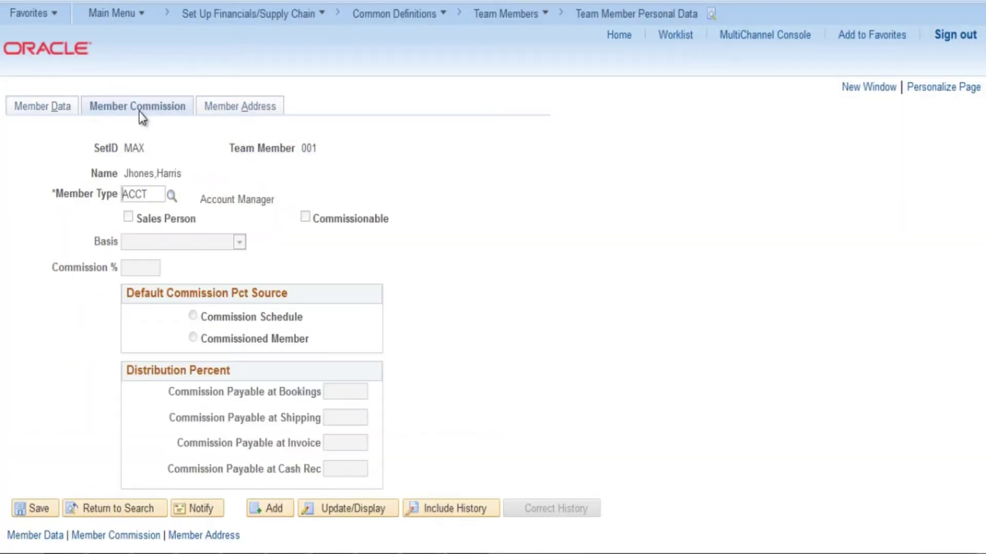
# Confirm member type ACCT, review the Business address (test, test, NY, USA) and save member 001.
pyautogui.doubleClick(135, 195)
pyautogui.click(267, 111)
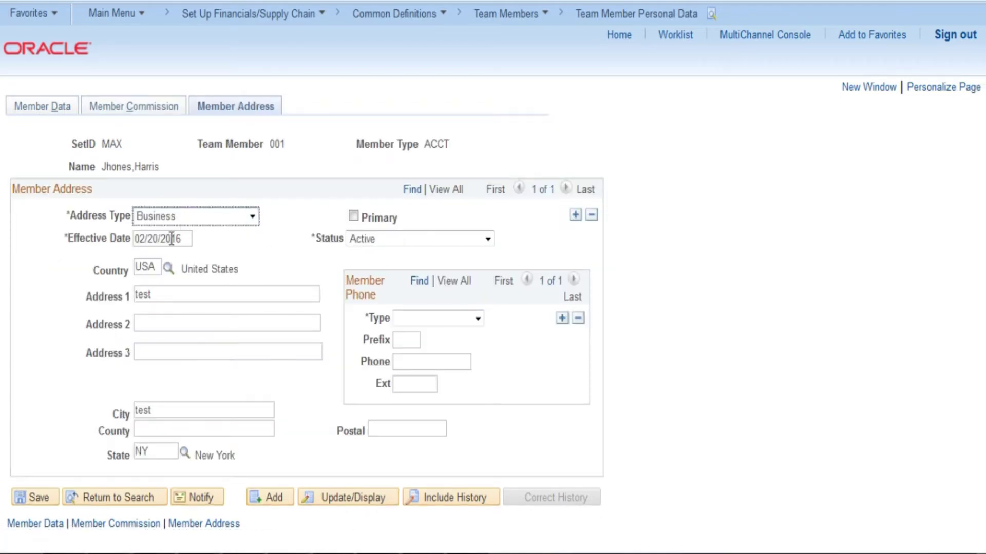
pyautogui.click(156, 262)
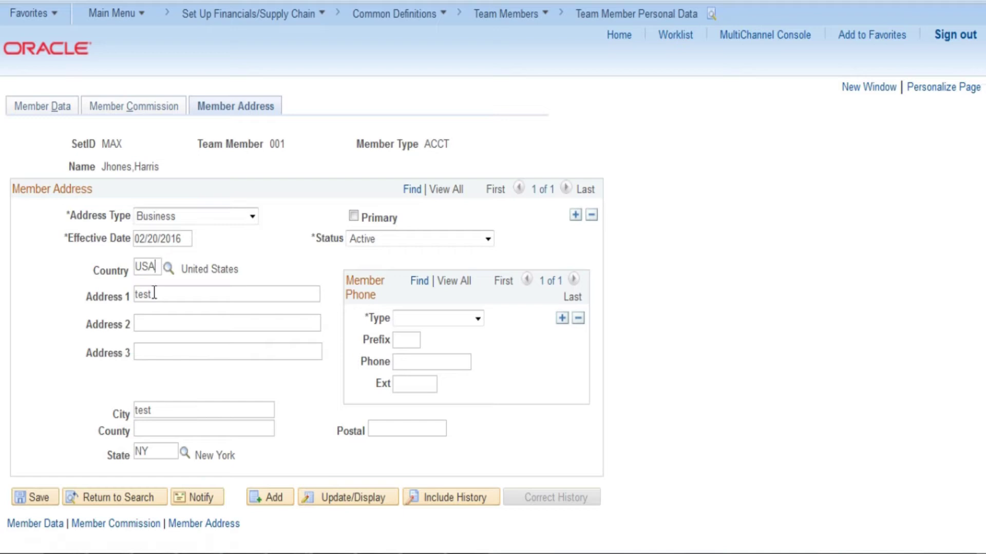
pyautogui.moveTo(154, 294); pyautogui.dragTo(134, 293)
pyautogui.moveTo(185, 410); pyautogui.dragTo(138, 411)
pyautogui.moveTo(149, 452); pyautogui.dragTo(132, 450)
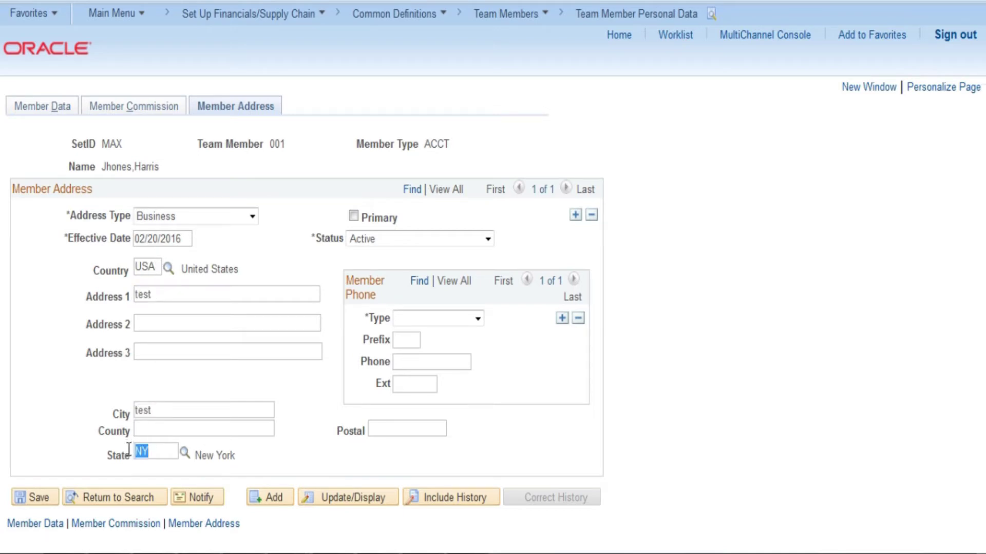
pyautogui.click(31, 499)
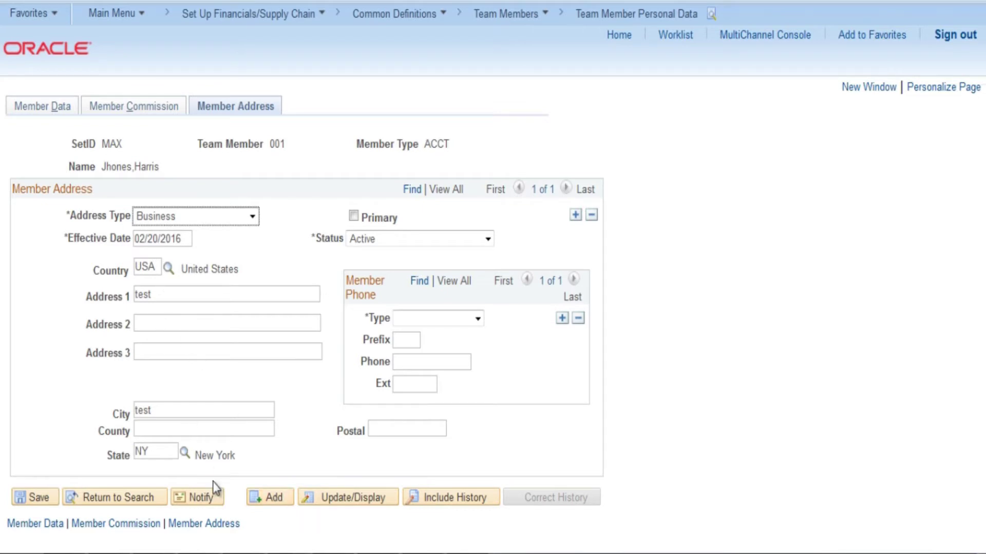
pyautogui.click(280, 507)
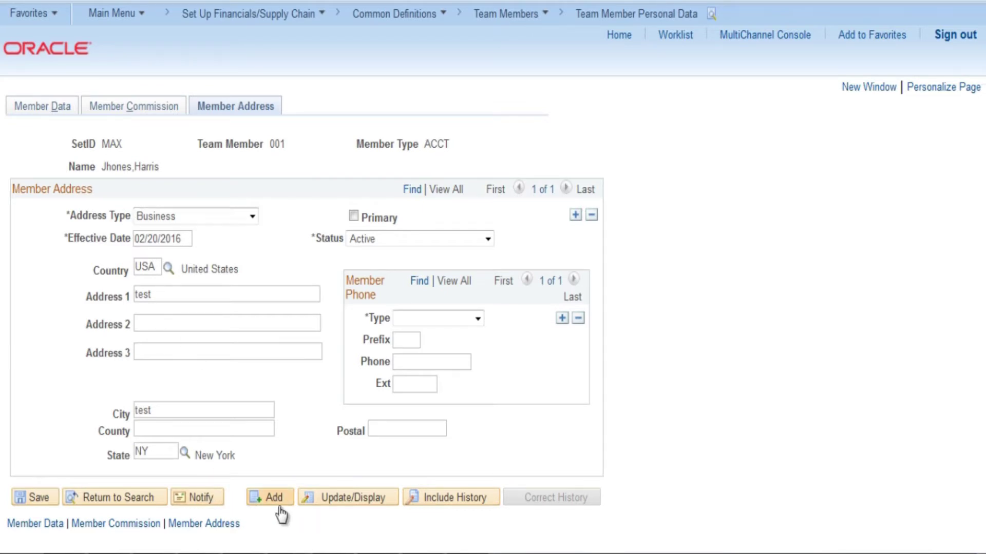
pyautogui.click(277, 506)
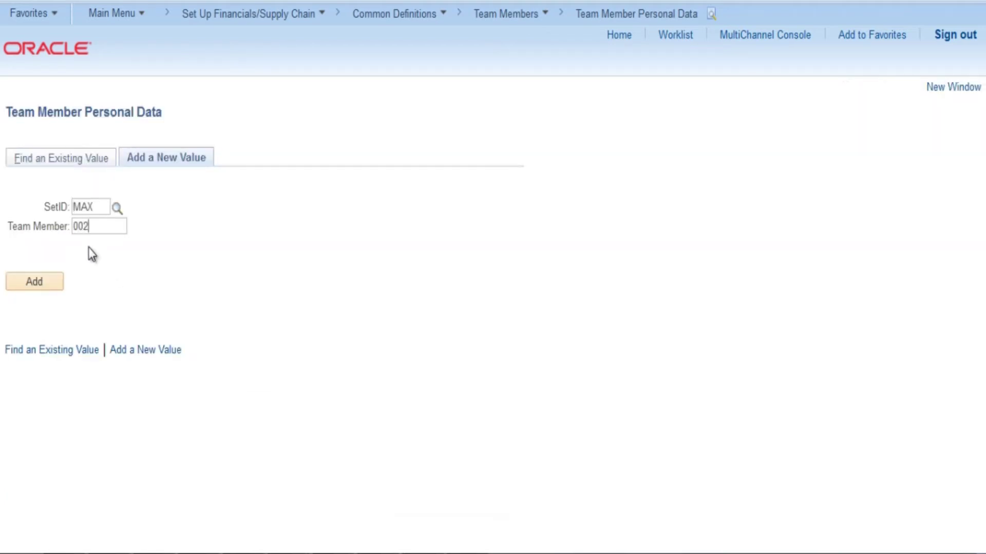
pyautogui.click(58, 281)
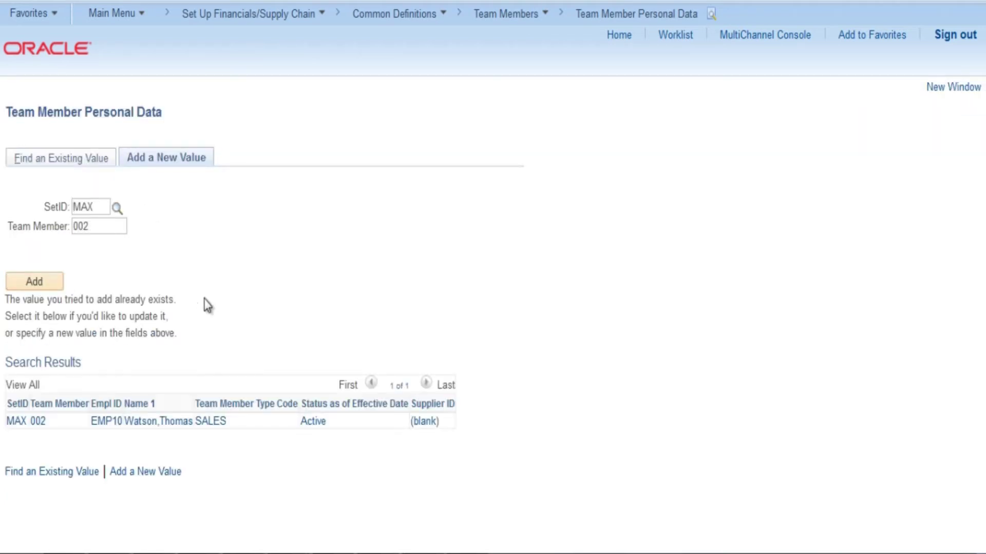
pyautogui.click(38, 422)
pyautogui.click(205, 423)
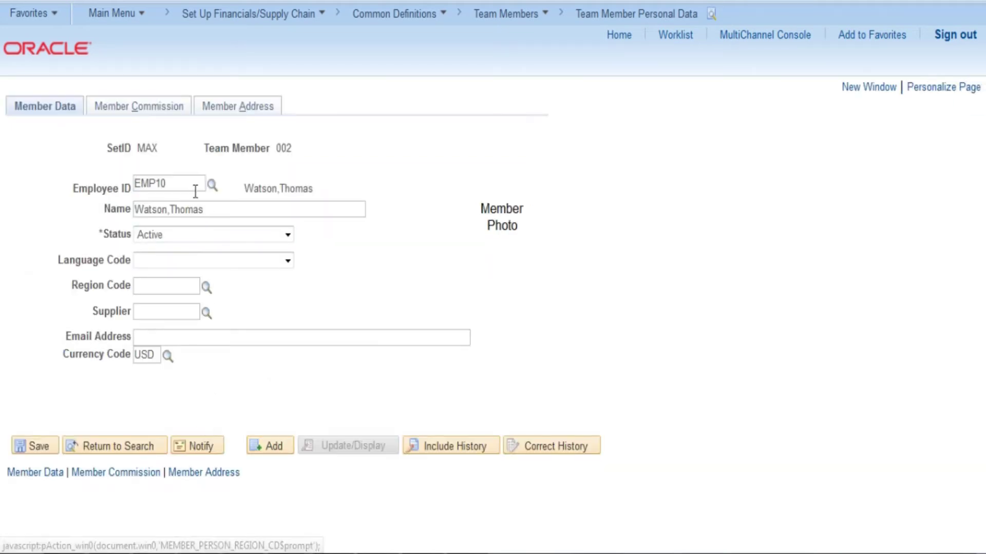
pyautogui.click(213, 187)
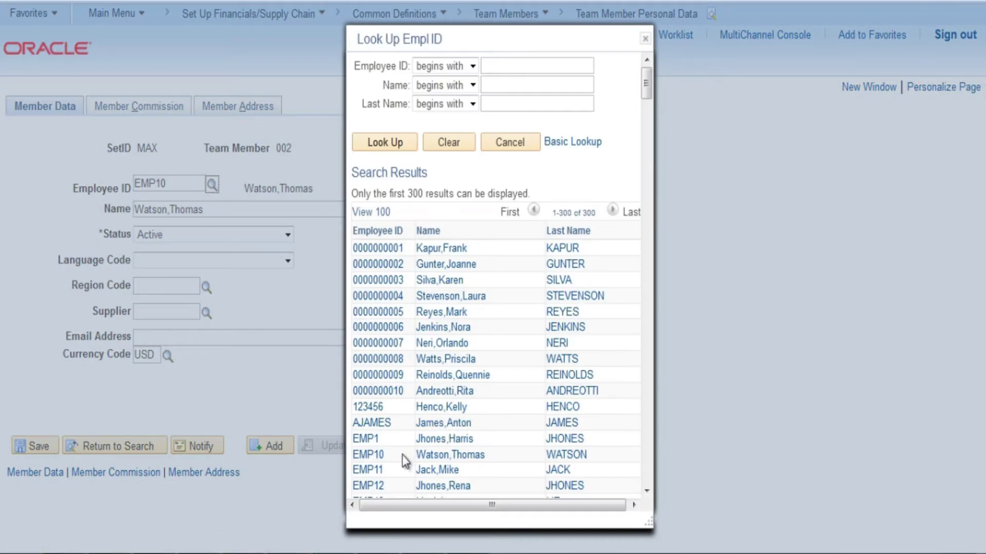
pyautogui.click(370, 461)
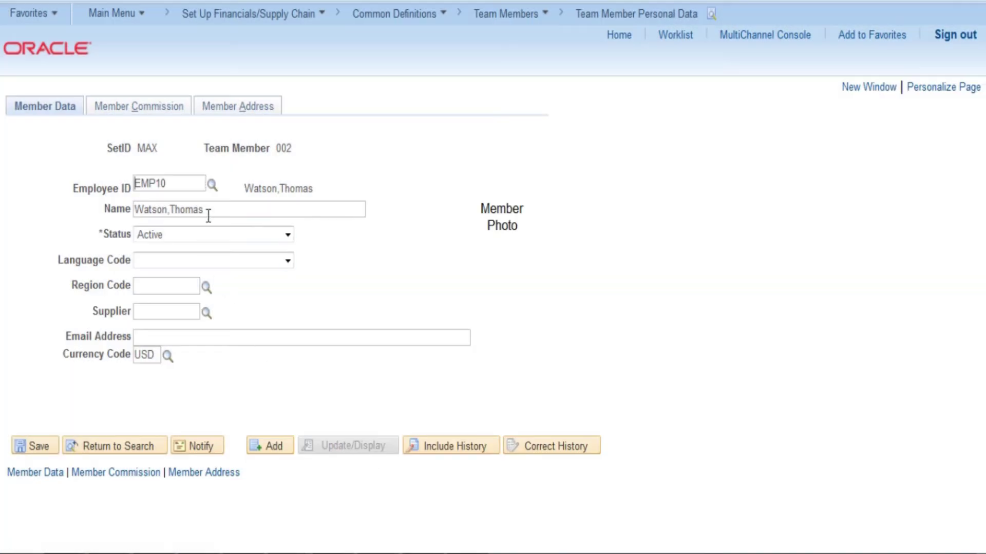
pyautogui.moveTo(205, 211); pyautogui.dragTo(77, 235)
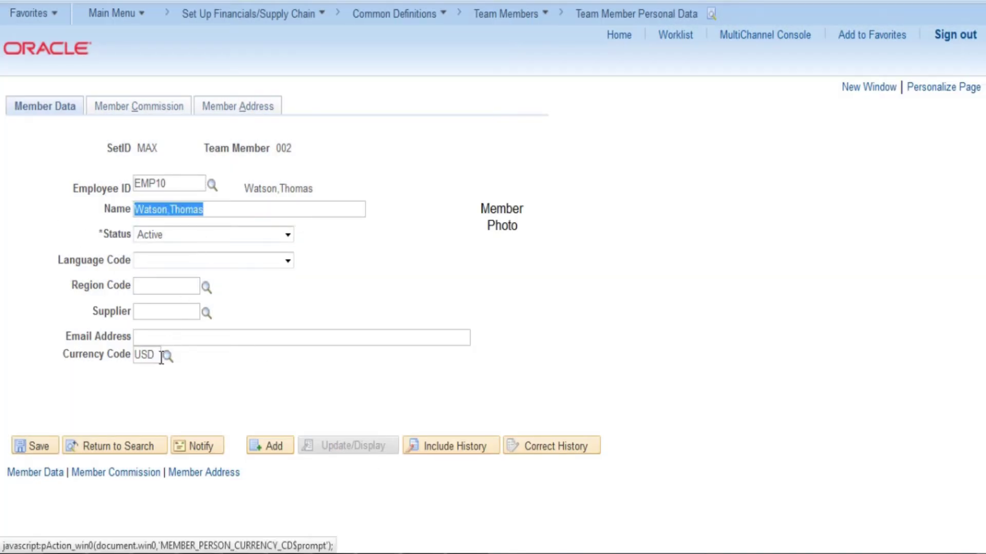
pyautogui.moveTo(158, 355); pyautogui.dragTo(126, 357)
# Keep SALES as member 002's type, review the New York business address and save the record.
pyautogui.click(162, 109)
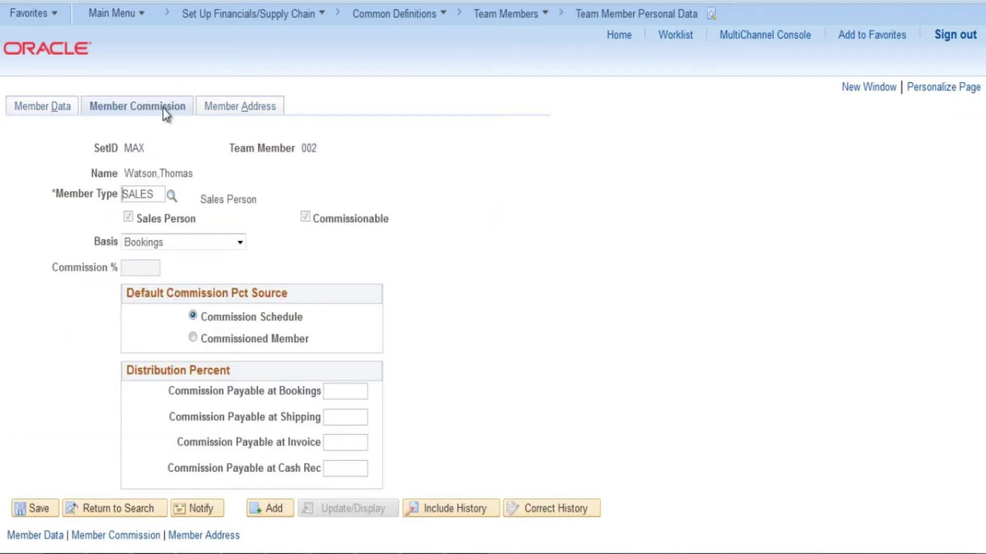
pyautogui.click(171, 199)
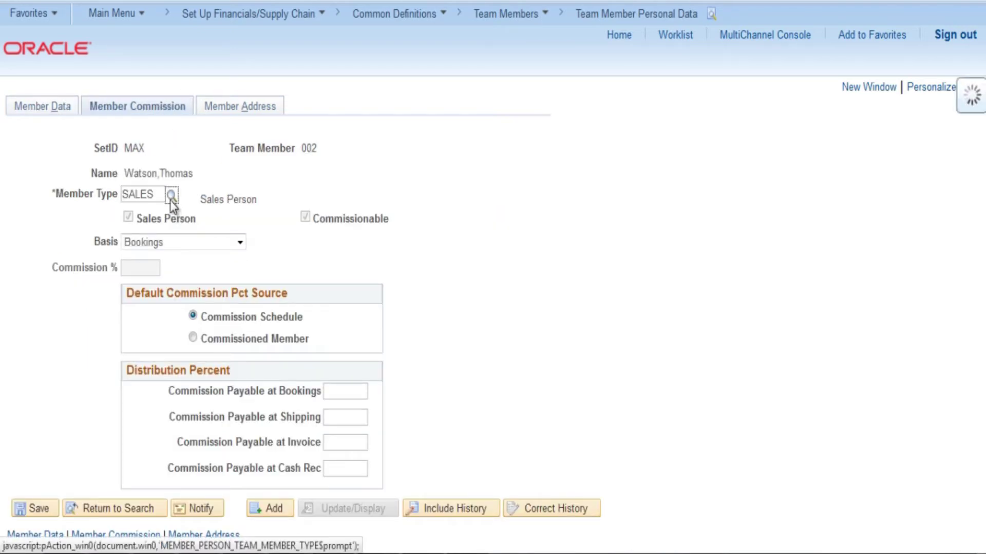
pyautogui.click(372, 321)
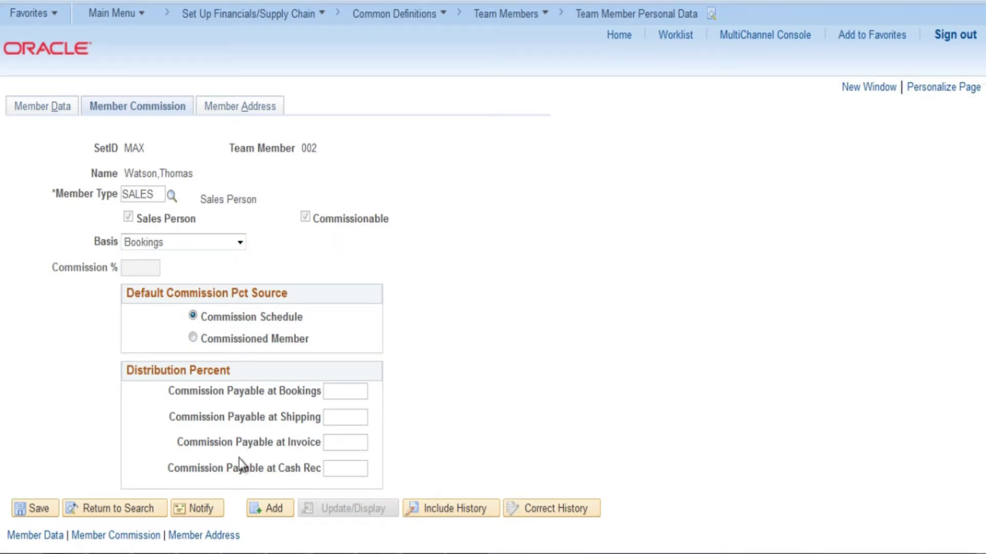
pyautogui.click(247, 112)
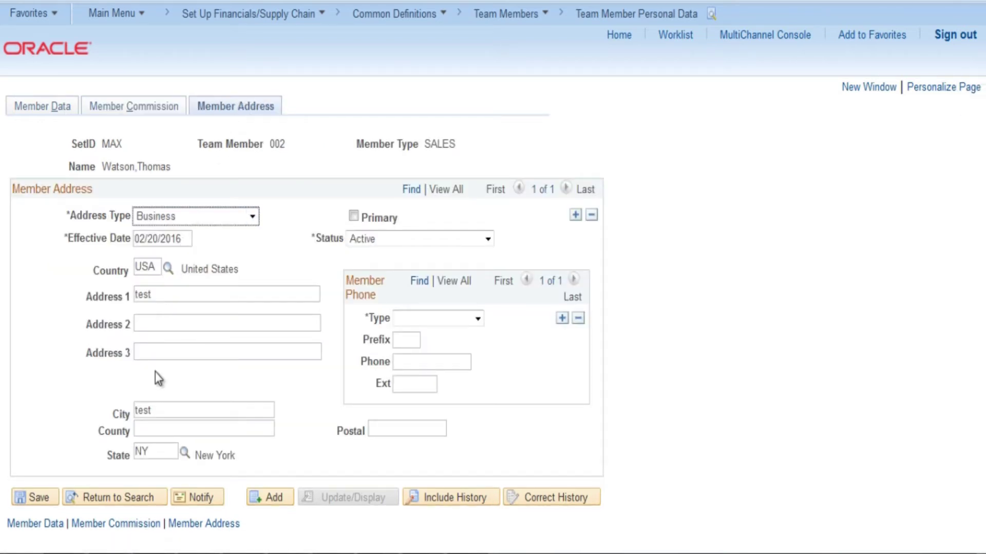
pyautogui.click(29, 498)
# Return home and navigate via Main Menu through Common Definitions to the Support Team Members page.
pyautogui.click(613, 36)
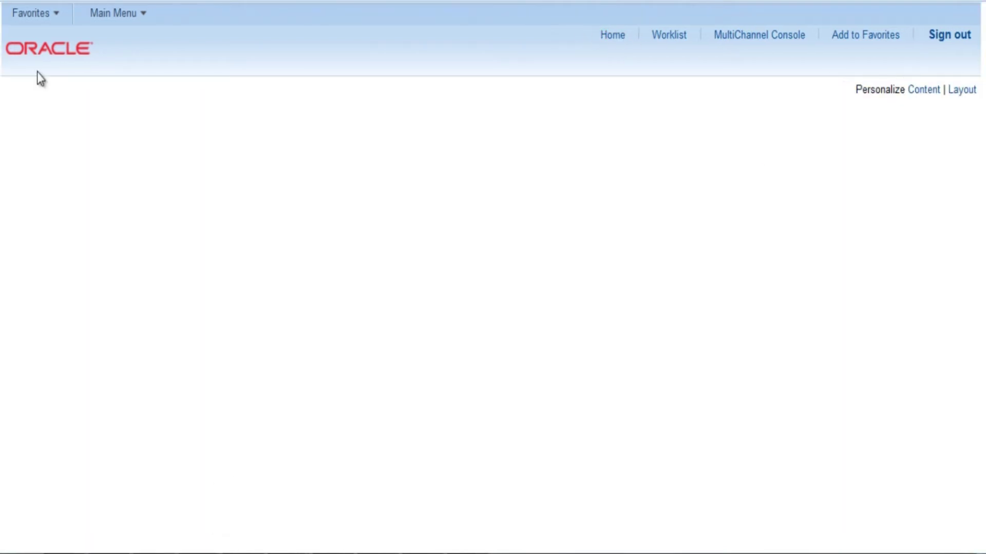
pyautogui.click(45, 18)
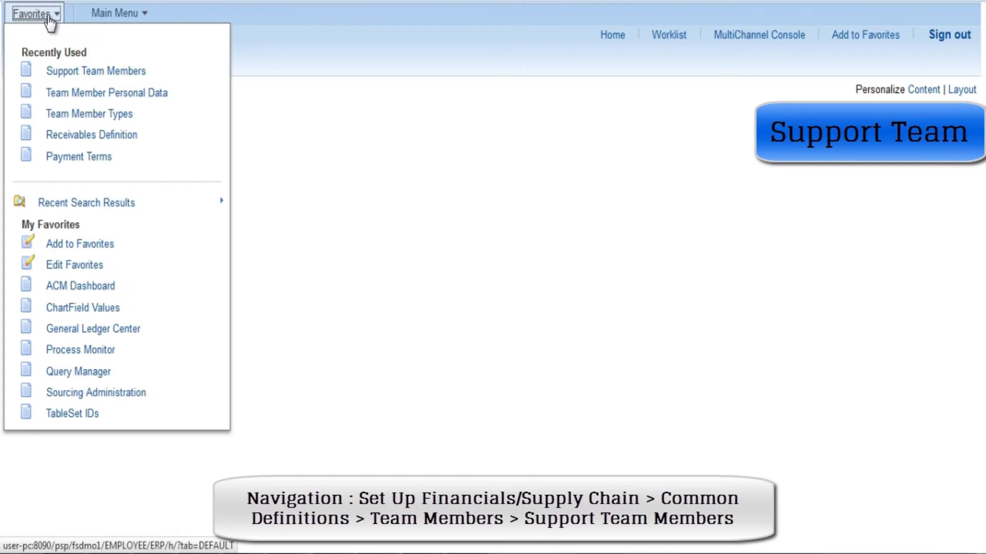
pyautogui.click(129, 17)
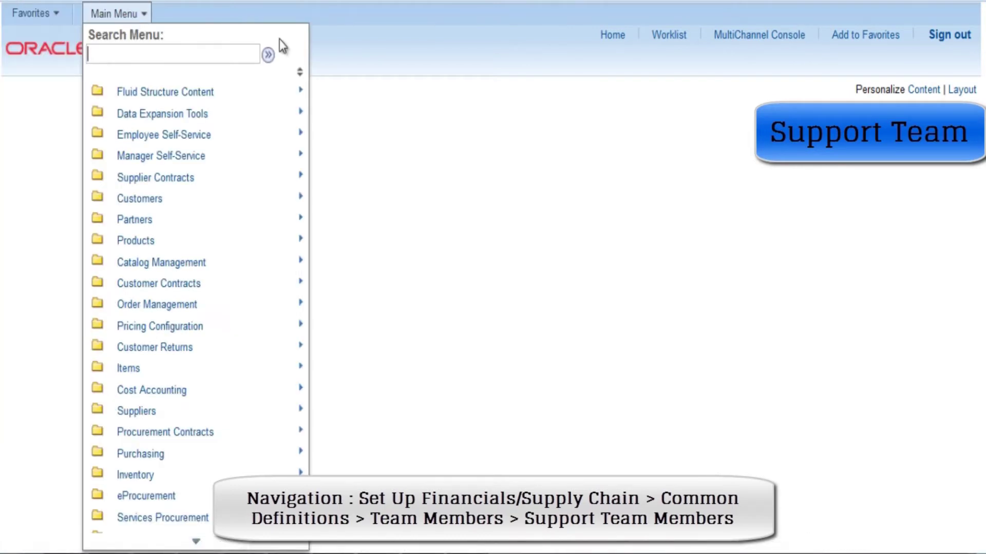
pyautogui.click(298, 71)
pyautogui.scroll(-3, 220, 214)
pyautogui.scroll(-5, 220, 214)
pyautogui.scroll(-5, 220, 214)
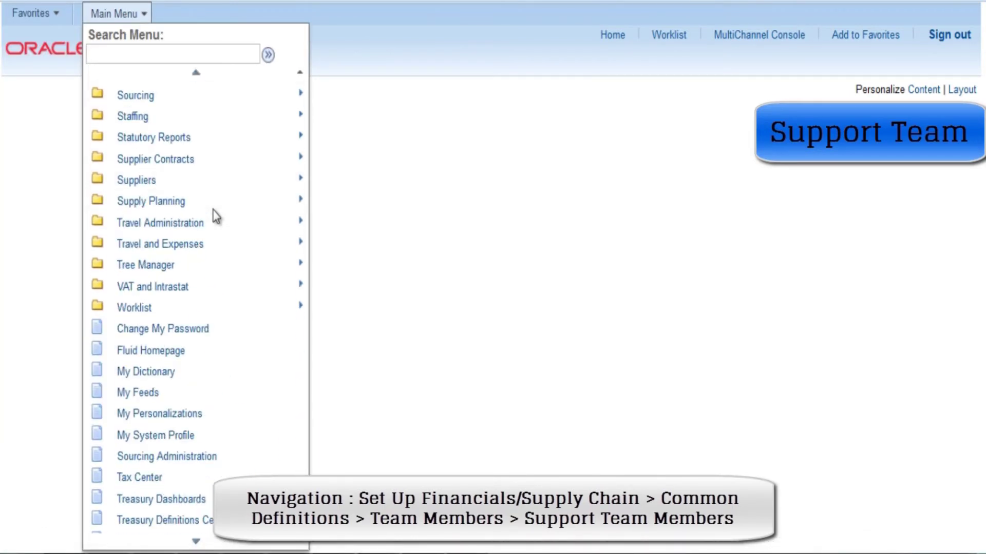
pyautogui.scroll(2, 219, 214)
pyautogui.click(215, 209)
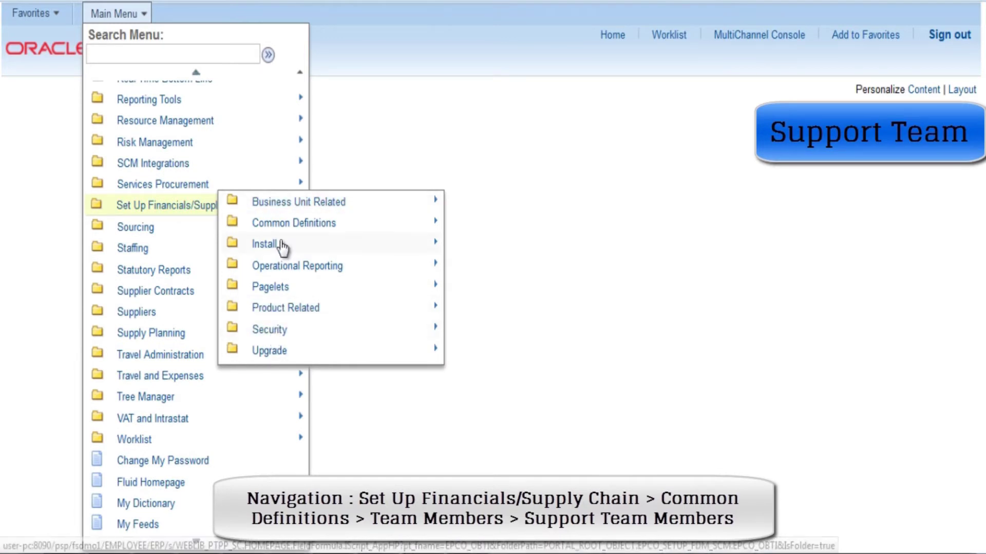
pyautogui.click(282, 222)
pyautogui.scroll(-3, 383, 256)
pyautogui.scroll(-3, 385, 234)
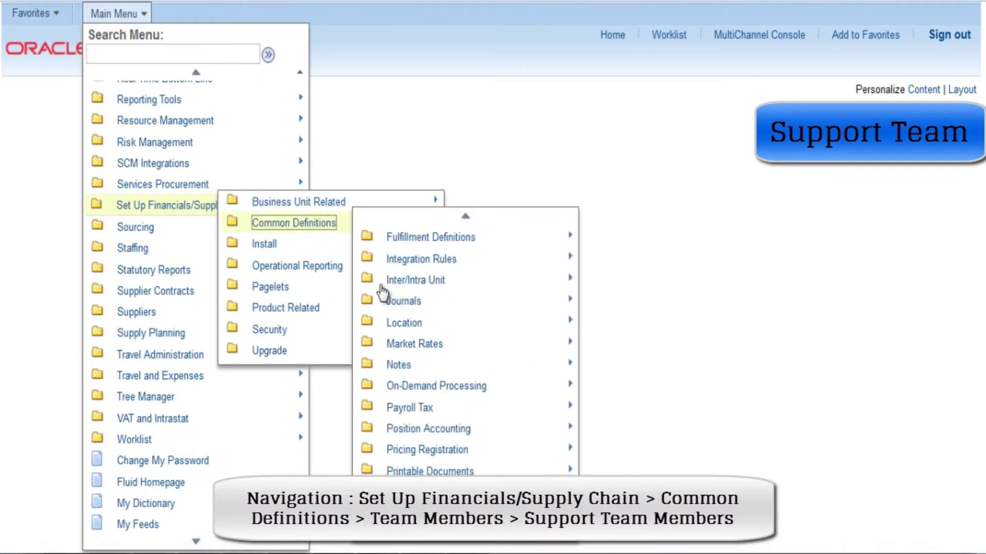
pyautogui.scroll(-3, 383, 236)
pyautogui.scroll(-1, 383, 288)
pyautogui.click(419, 357)
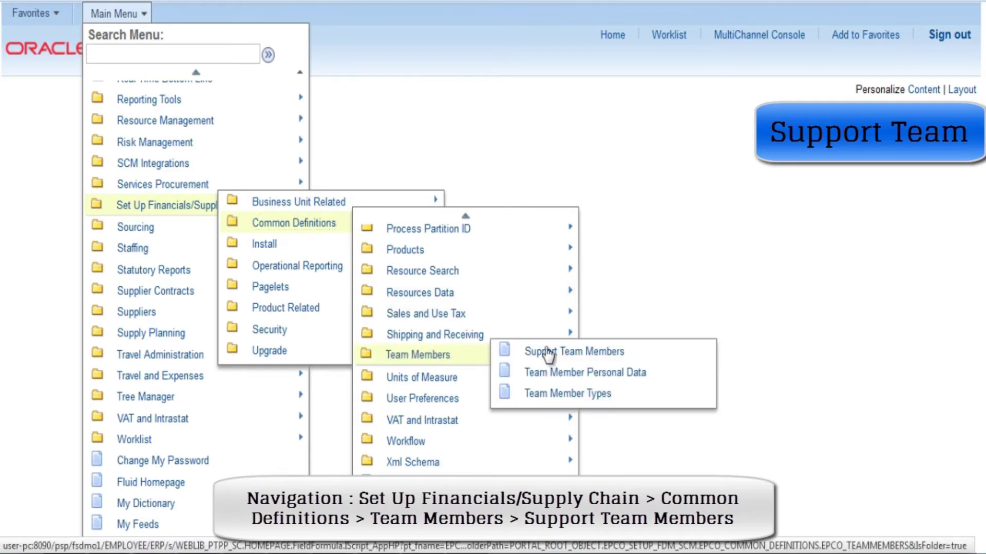
pyautogui.click(598, 359)
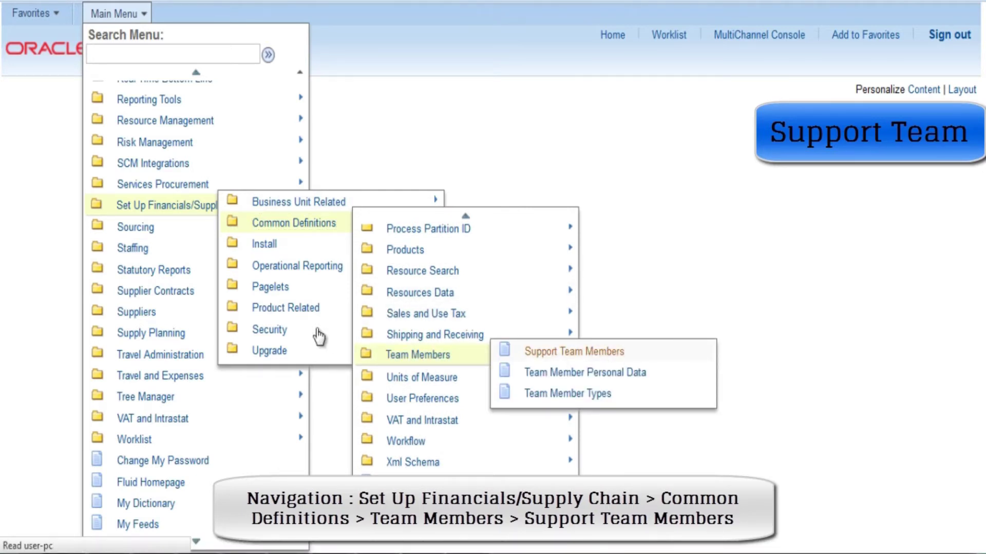
# Create a new support team with effective date 02/20/2016 and description Test Team.
pyautogui.click(171, 173)
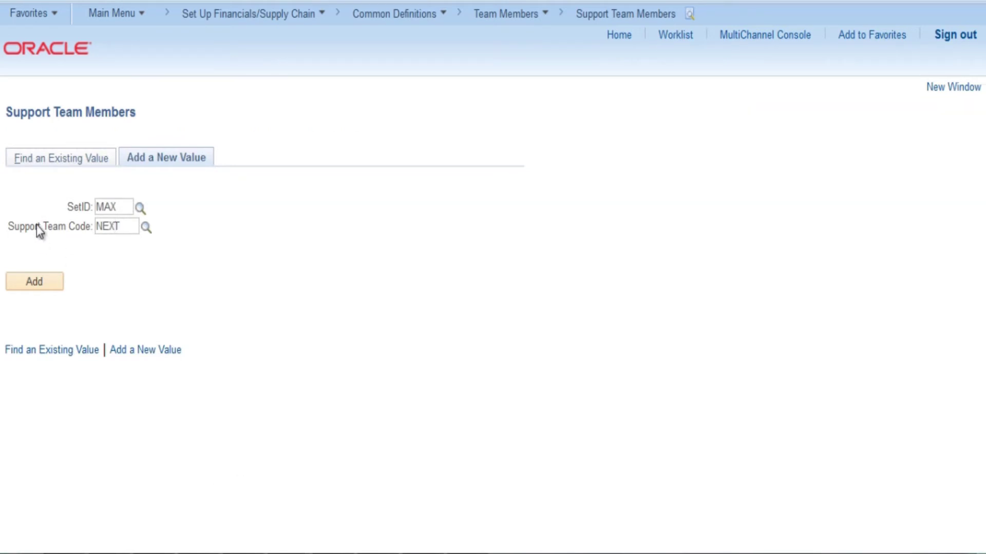
pyautogui.click(40, 286)
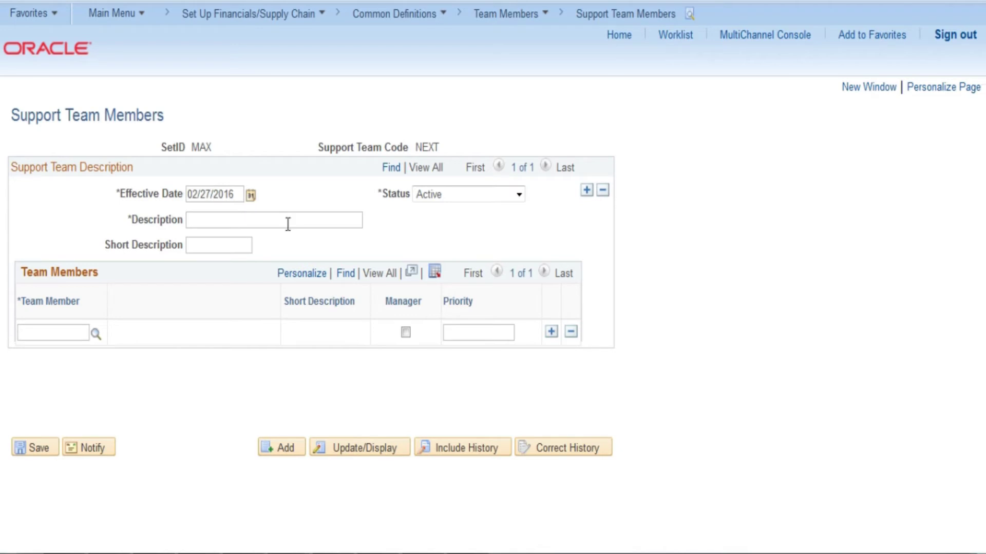
pyautogui.press('BackSpace')
pyautogui.write('0')
pyautogui.press('Tab')
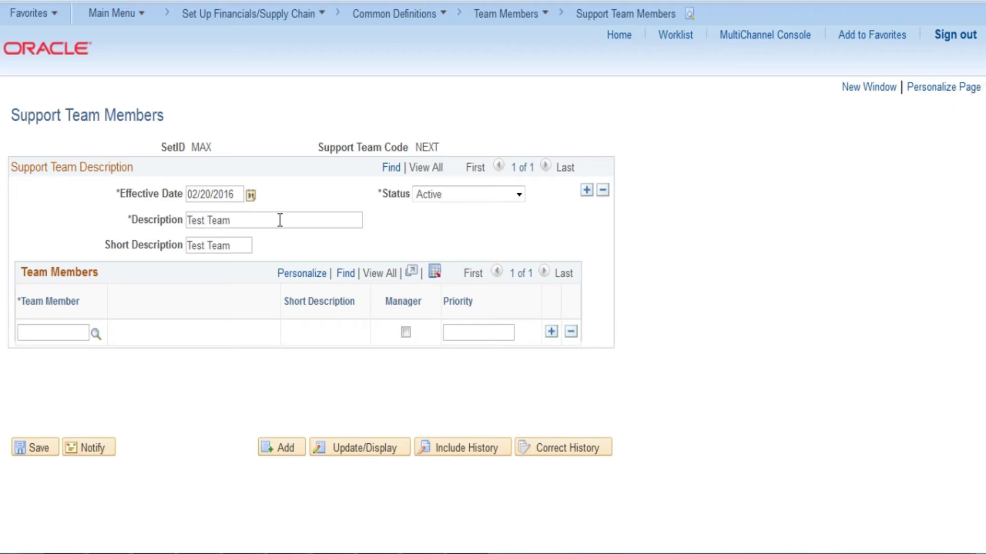
# Add members 001 and 002 via lookup and mark 001 as the team manager.
pyautogui.click(97, 334)
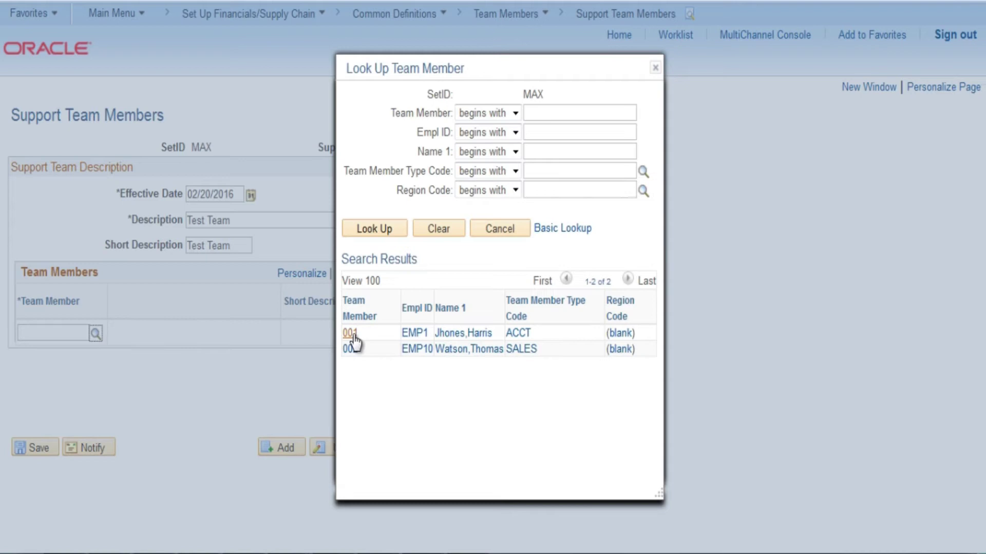
pyautogui.click(351, 333)
pyautogui.click(549, 334)
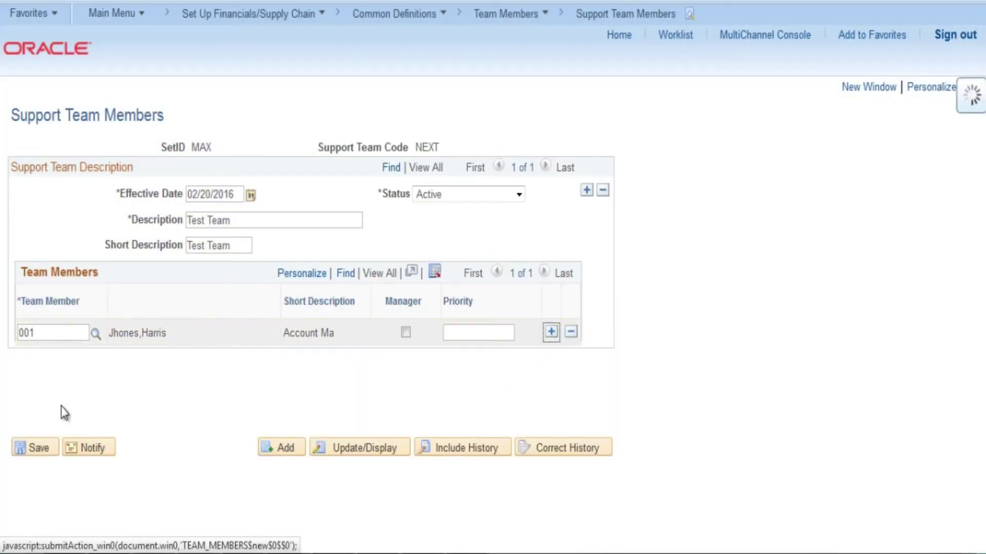
pyautogui.click(96, 360)
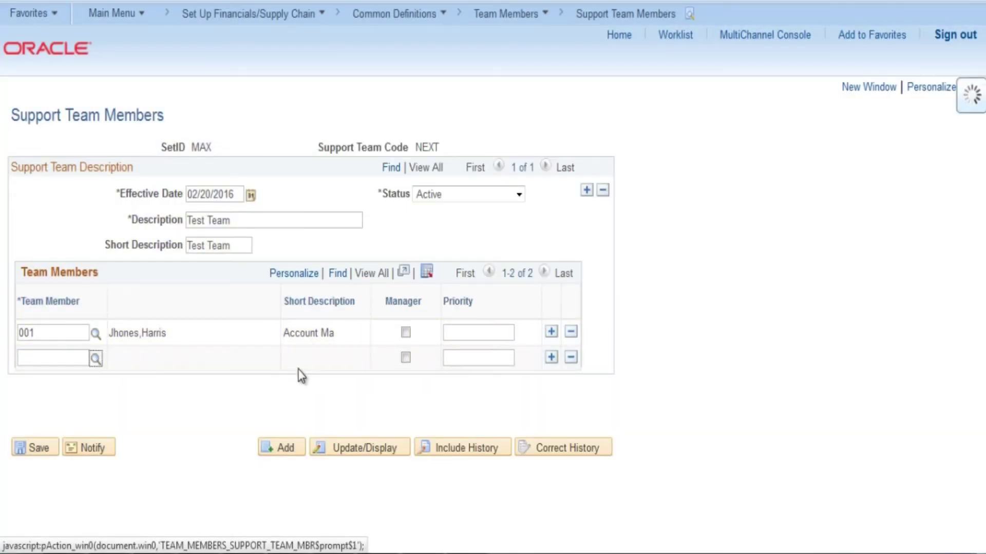
pyautogui.click(342, 352)
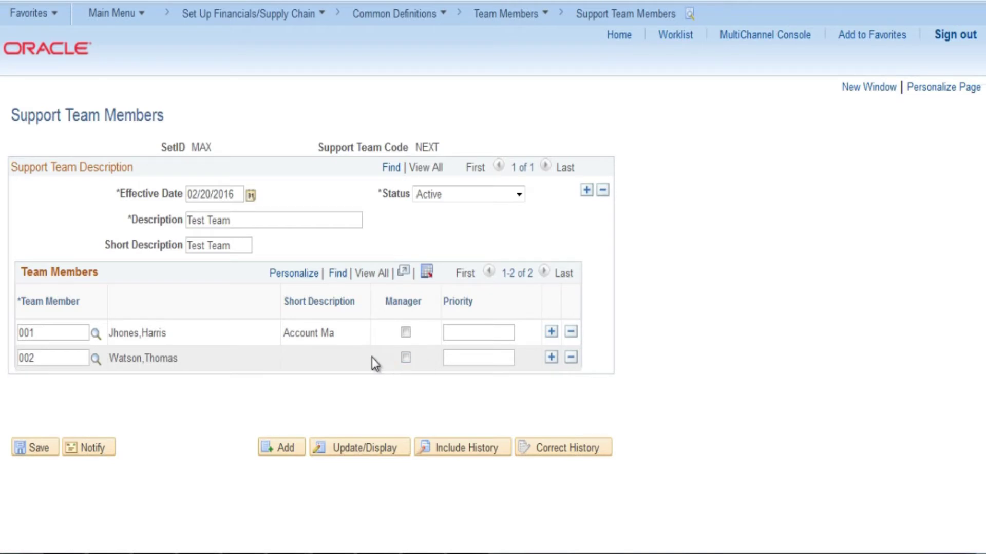
pyautogui.click(405, 333)
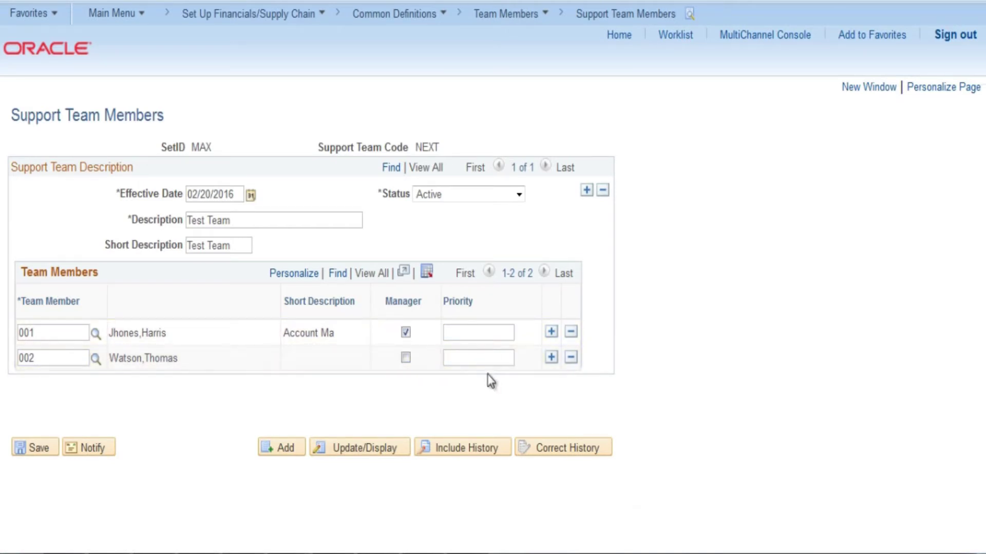
pyautogui.write('001')
# Save the team, note the generated code C-A052, and return to the home page.
pyautogui.click(47, 447)
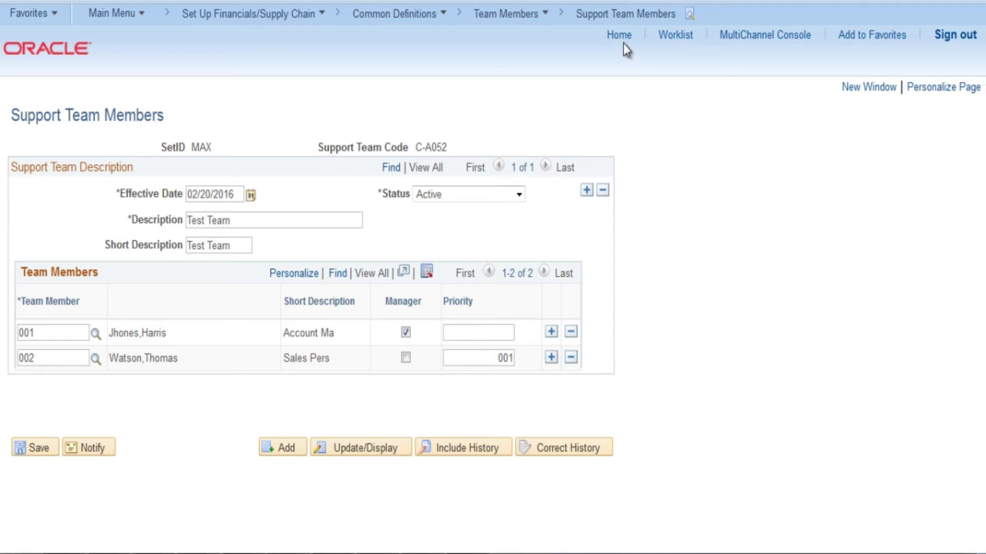
pyautogui.moveTo(417, 149); pyautogui.dragTo(464, 157)
pyautogui.click(619, 36)
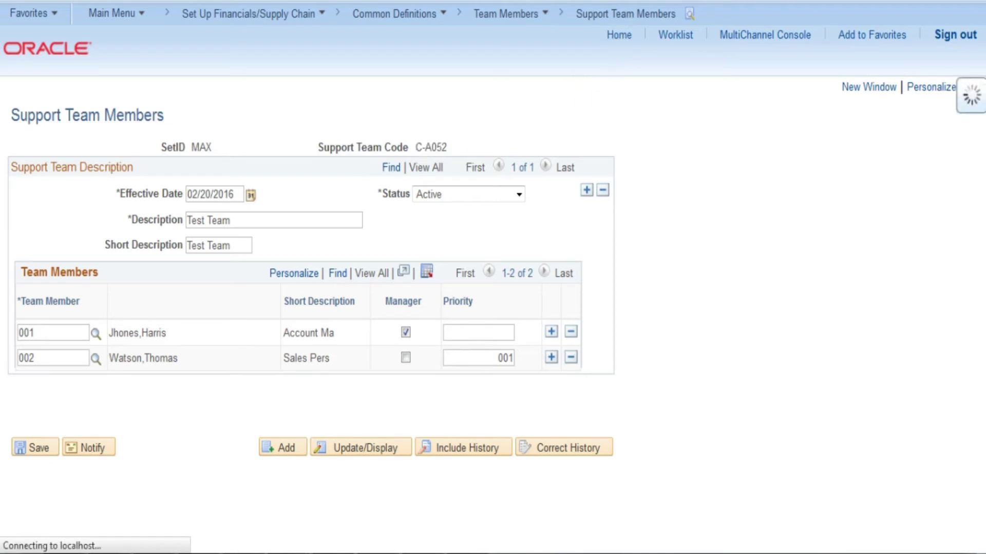
# Navigate via Main Menu through Receivables Credit/Collections to the Credit Analyst page.
pyautogui.click(131, 20)
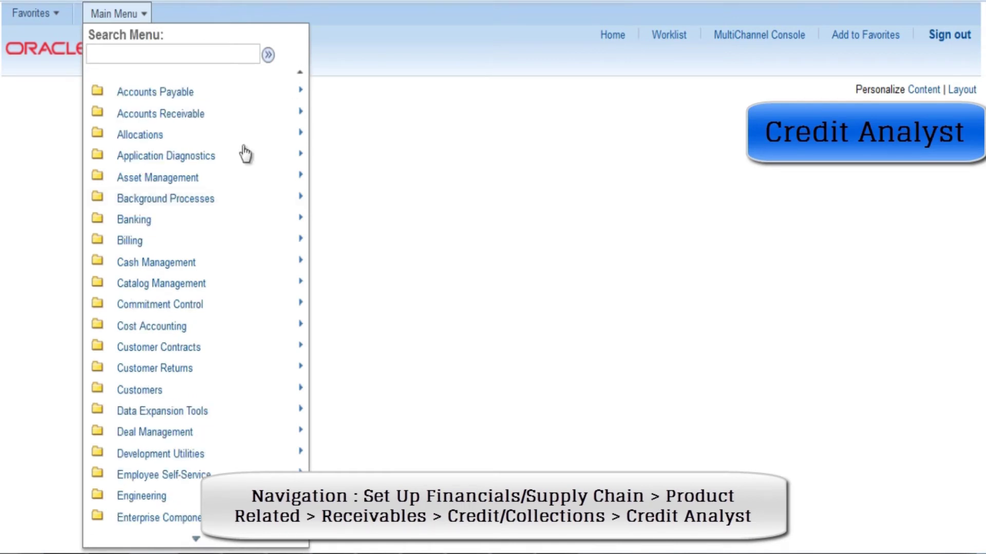
pyautogui.scroll(-3, 192, 235)
pyautogui.scroll(-4, 193, 235)
pyautogui.scroll(-5, 186, 249)
pyautogui.scroll(-3, 187, 248)
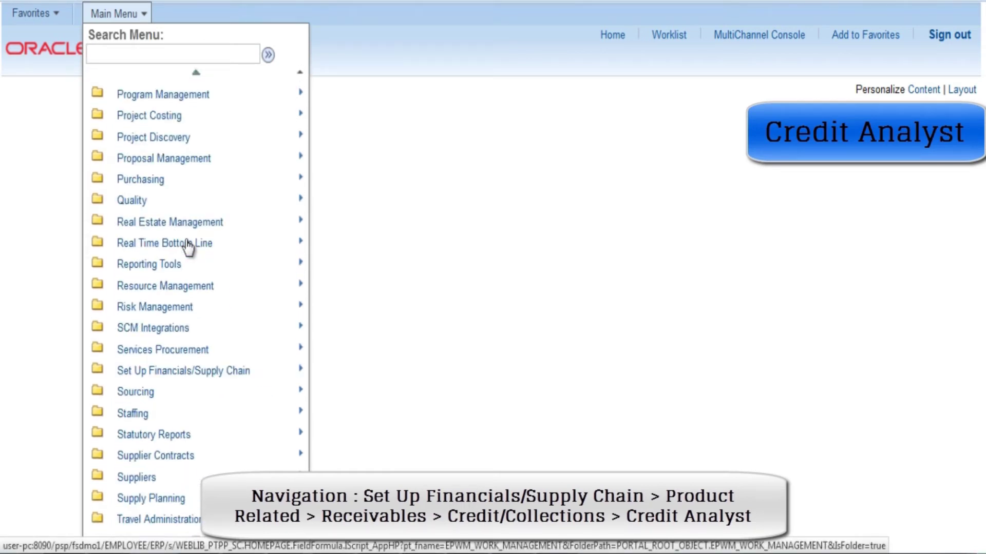
pyautogui.scroll(-3, 187, 247)
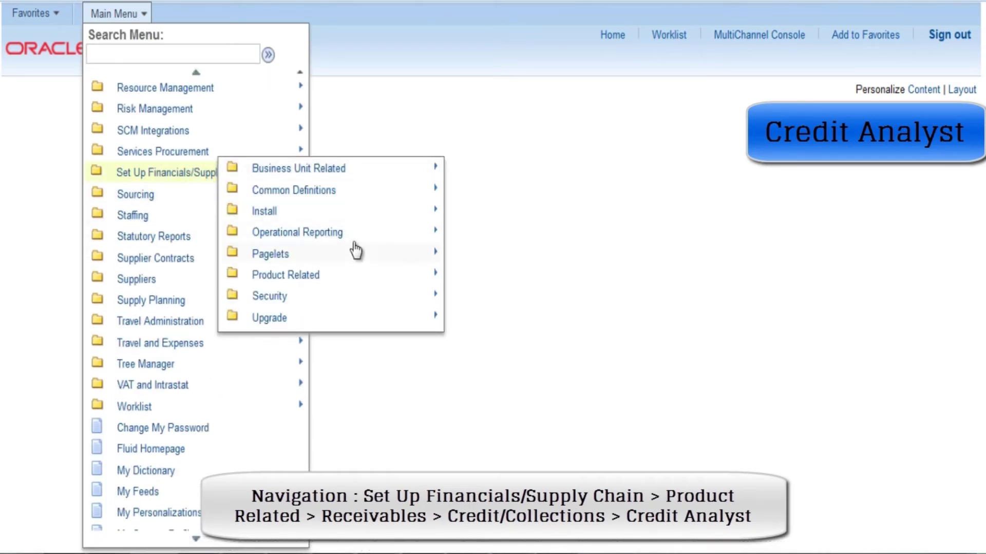
pyautogui.moveTo(184, 371)
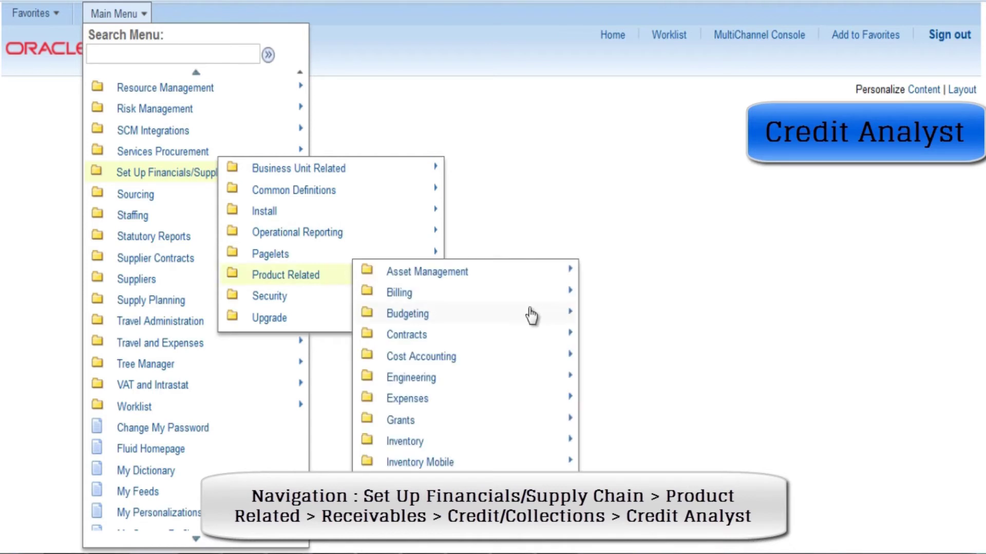
pyautogui.moveTo(285, 275)
pyautogui.scroll(-3, 528, 312)
pyautogui.scroll(-1, 528, 312)
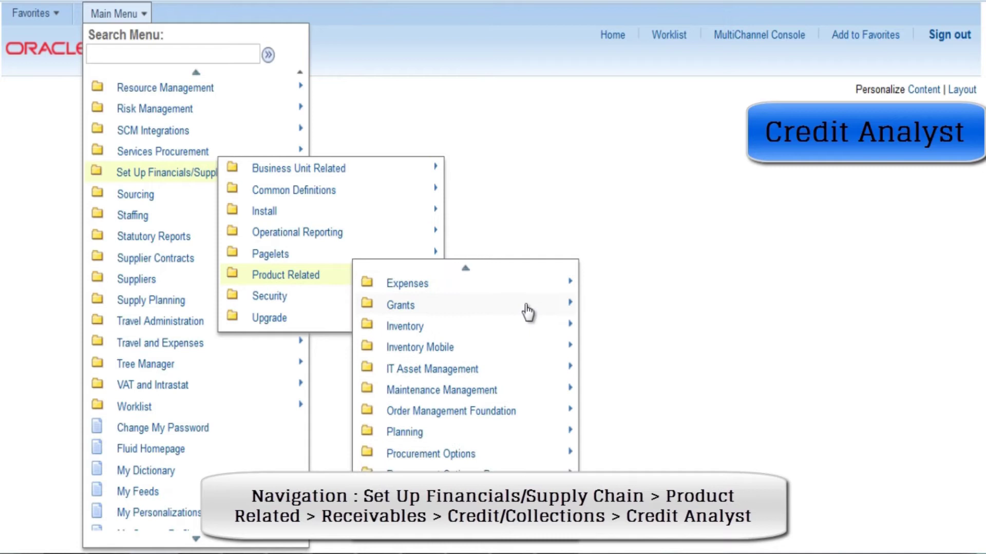
pyautogui.scroll(-1, 528, 312)
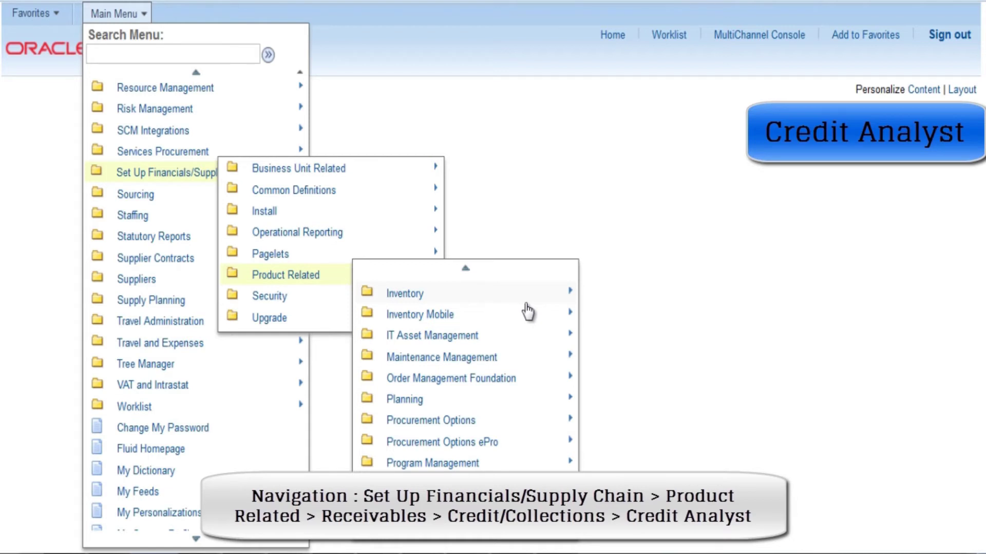
pyautogui.scroll(-6, 528, 312)
pyautogui.scroll(-2, 528, 312)
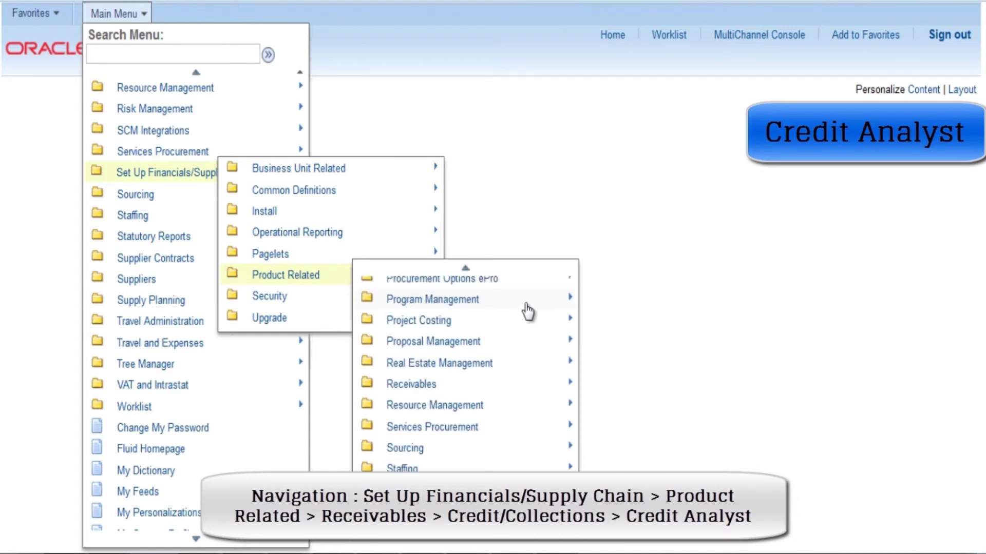
pyautogui.scroll(5, 528, 310)
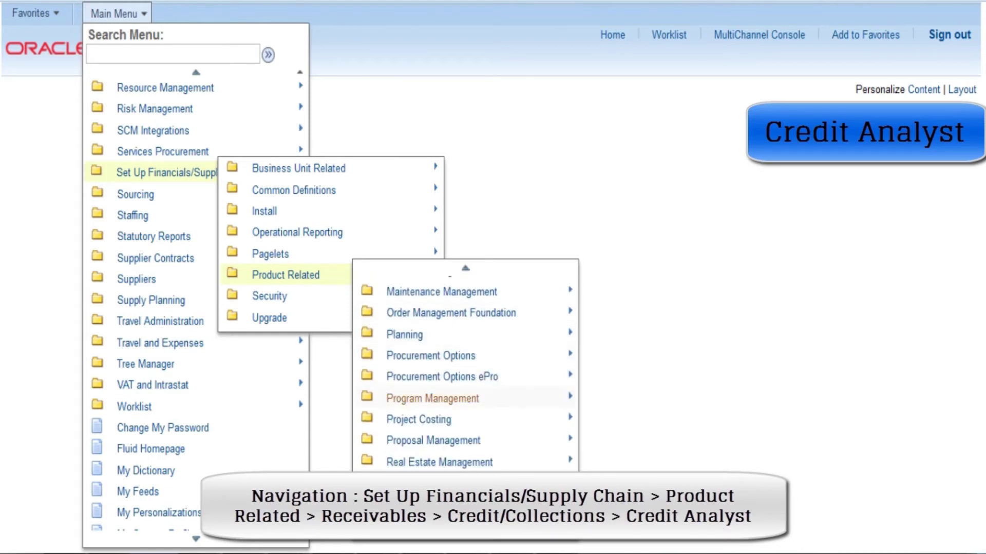
pyautogui.moveTo(411, 384)
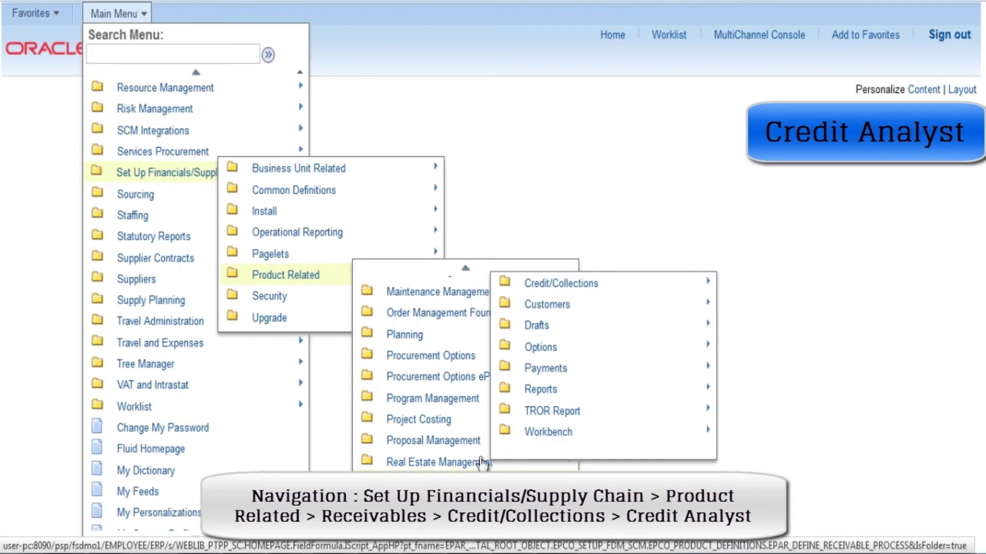
pyautogui.moveTo(560, 283)
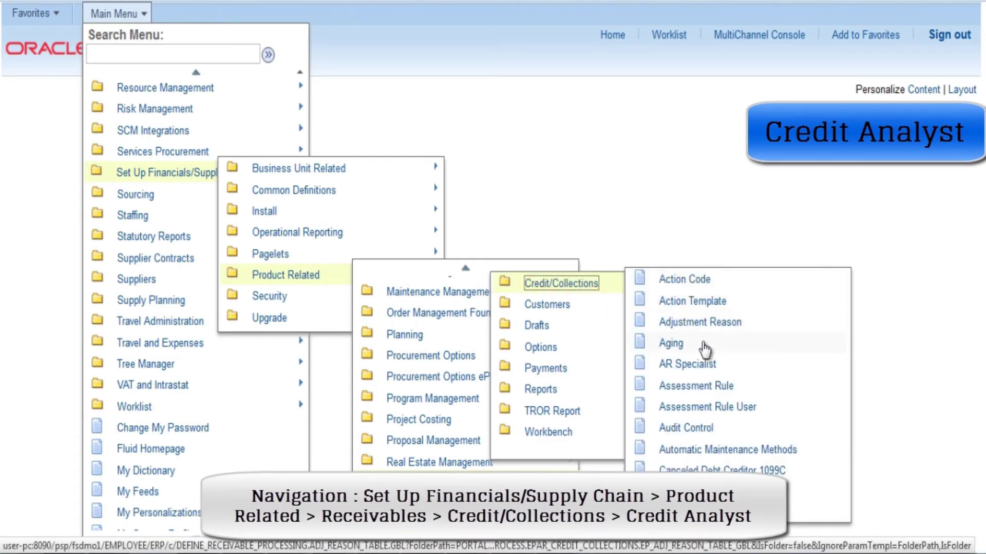
pyautogui.scroll(-6, 704, 349)
pyautogui.scroll(-5, 703, 353)
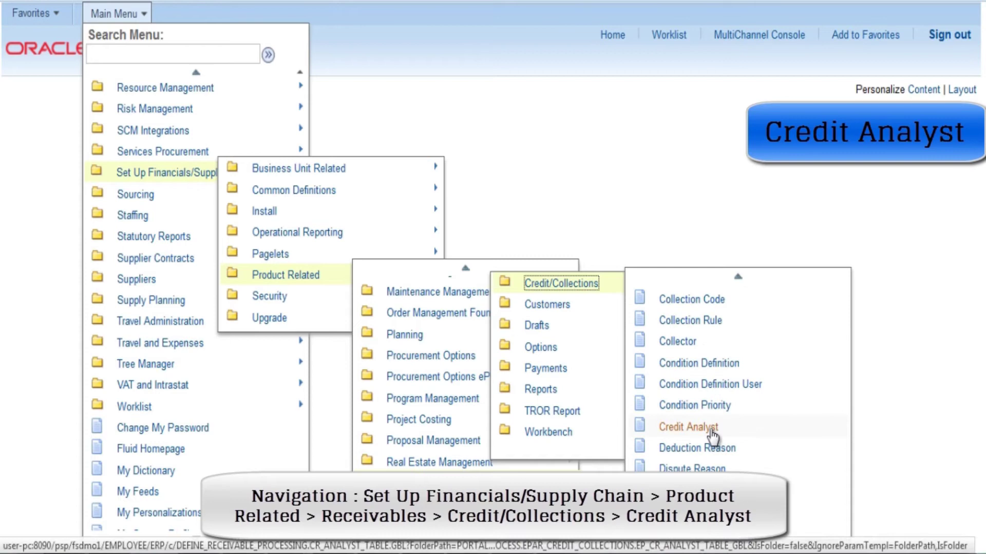
pyautogui.click(699, 426)
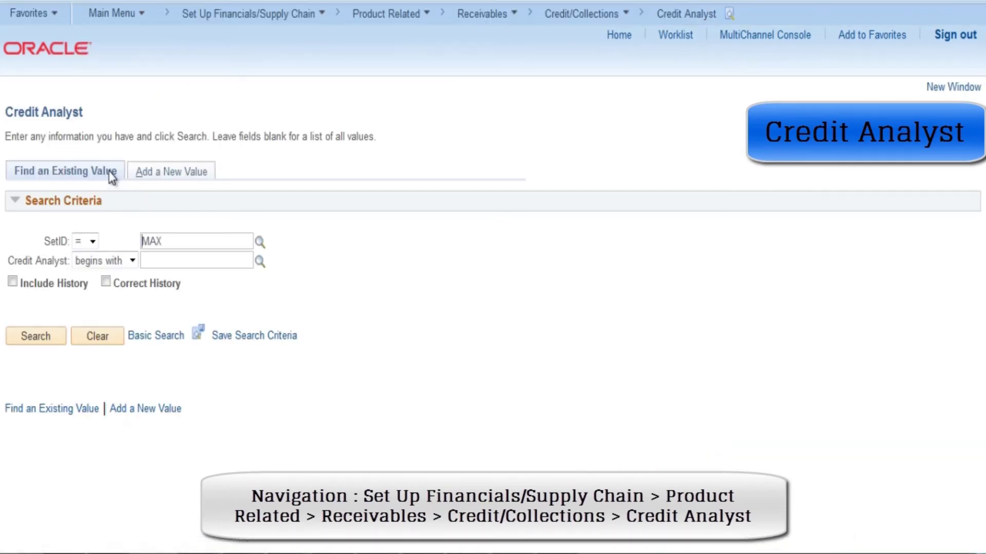
# Add credit analyst 001 in SetID MAX and open the existing MAX 001 record.
pyautogui.click(150, 173)
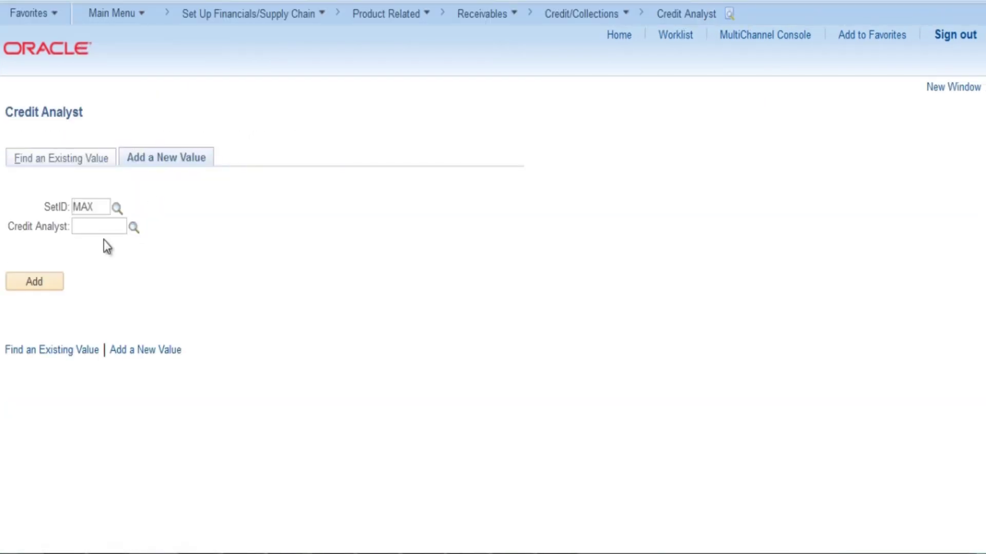
pyautogui.write('001')
pyautogui.press('Return')
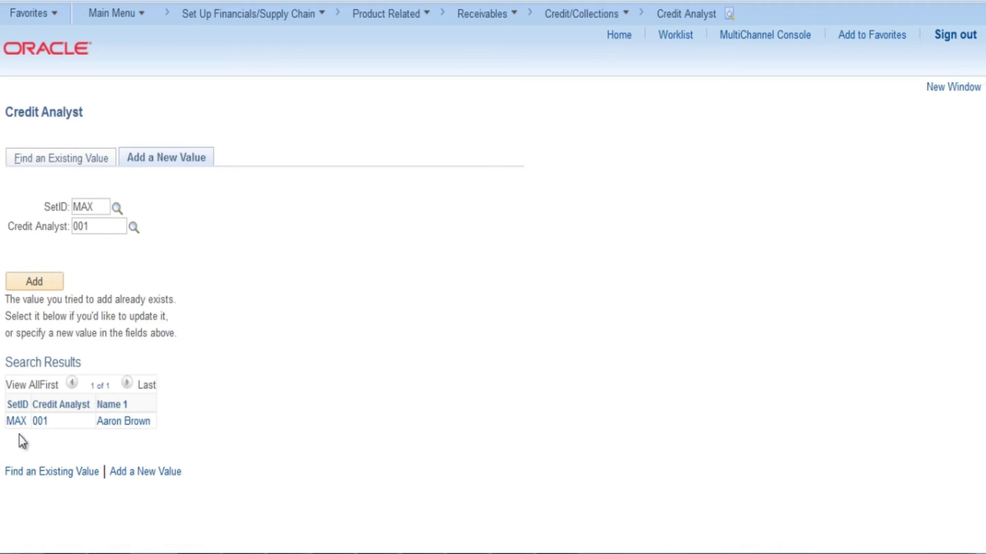
pyautogui.click(18, 416)
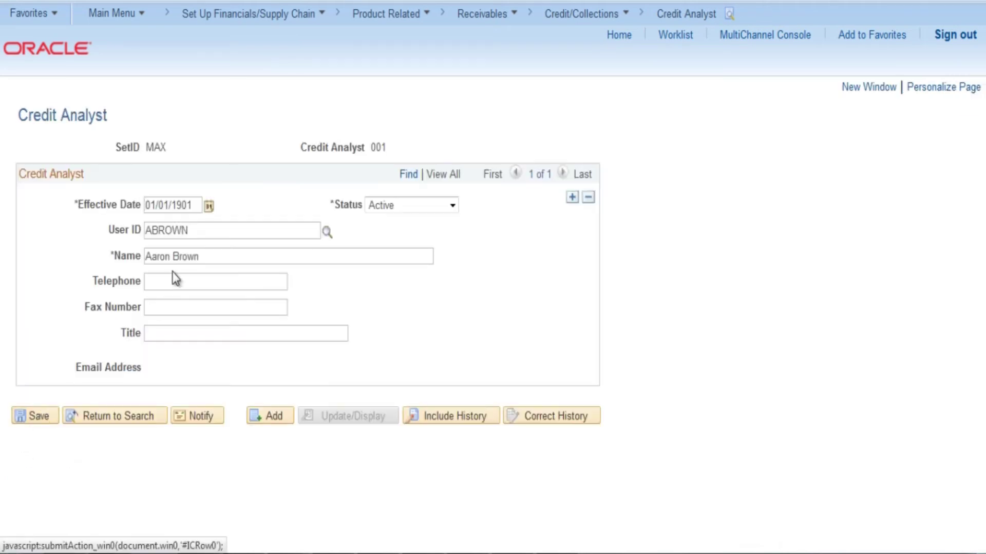
pyautogui.doubleClick(190, 205)
pyautogui.click(327, 232)
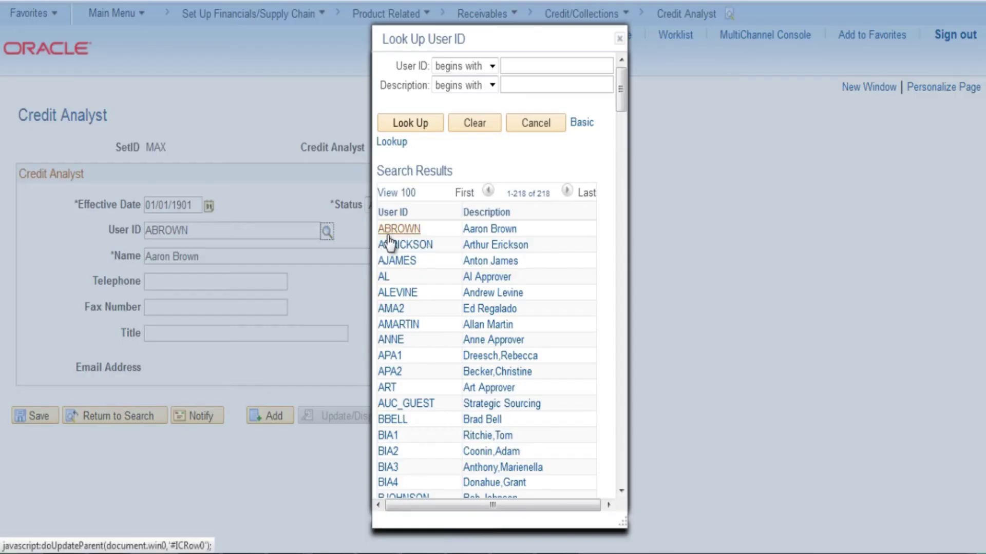
pyautogui.click(388, 236)
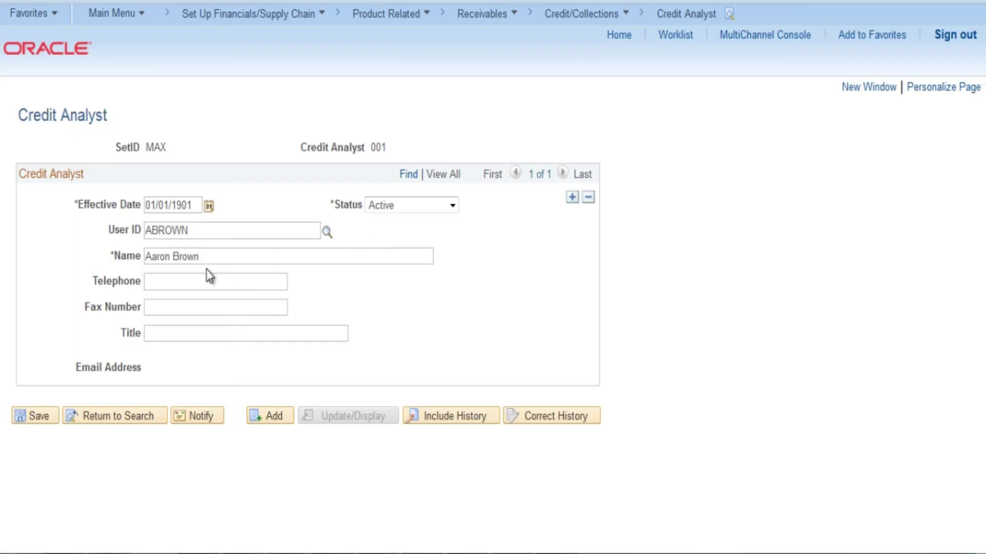
pyautogui.moveTo(194, 256); pyautogui.dragTo(91, 257)
pyautogui.click(39, 380)
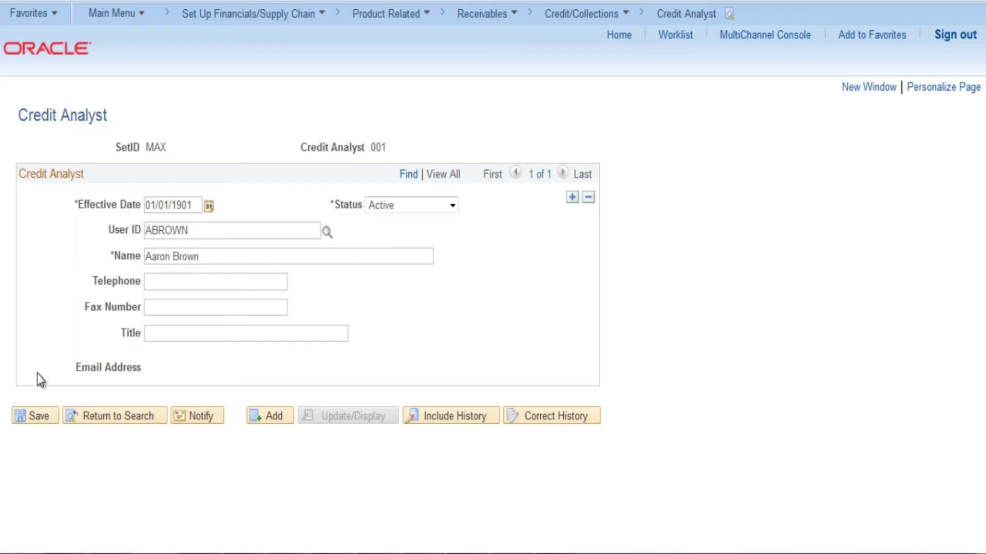
pyautogui.click(36, 417)
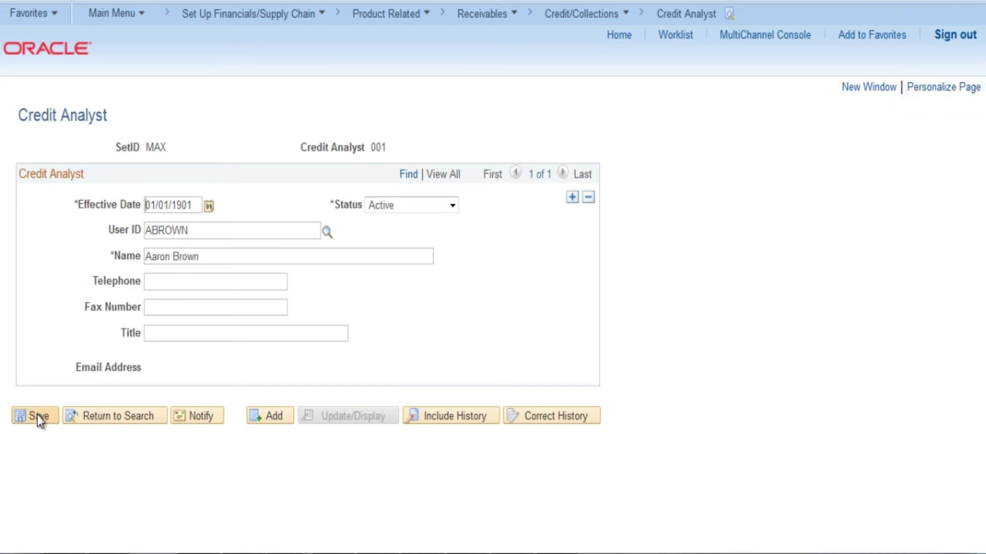
# Navigate from Home through Receivables Credit/Collections setup to the Collector page.
pyautogui.click(617, 39)
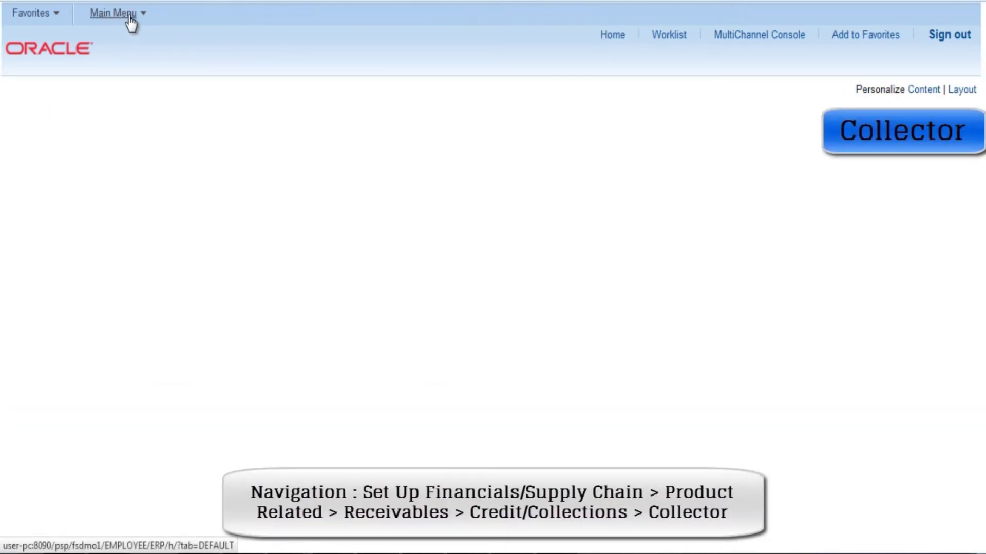
pyautogui.click(135, 20)
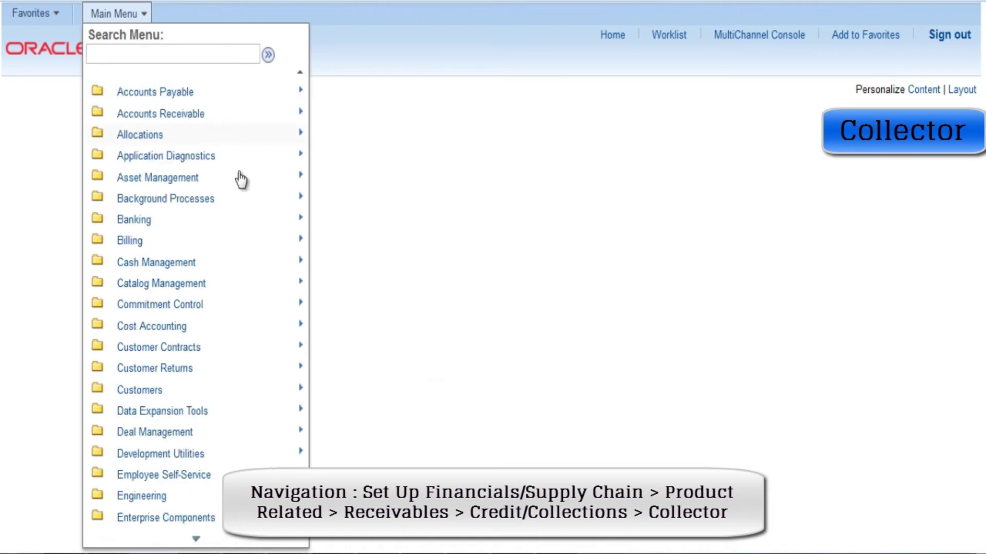
pyautogui.scroll(-5, 238, 177)
pyautogui.scroll(-5, 238, 177)
pyautogui.scroll(-3, 238, 181)
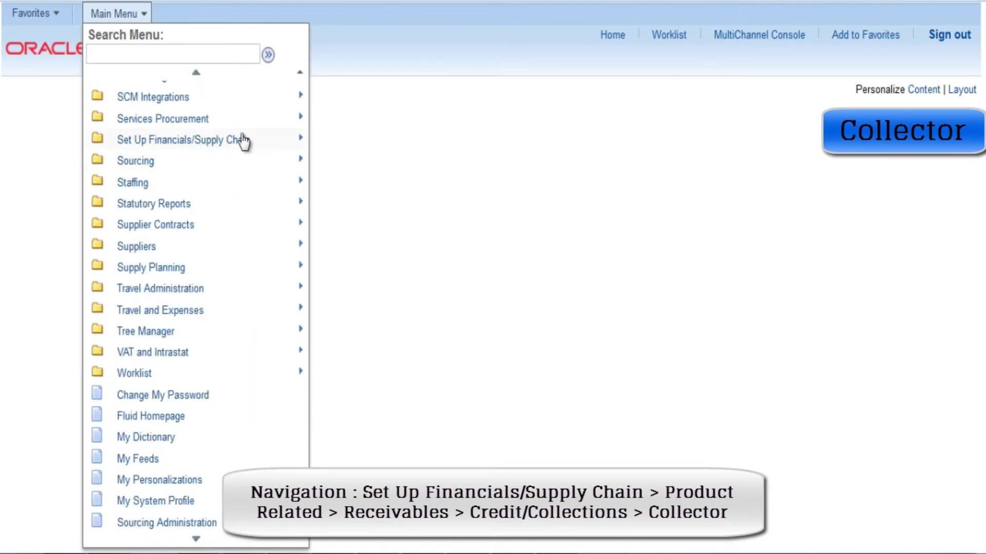
pyautogui.moveTo(165, 140)
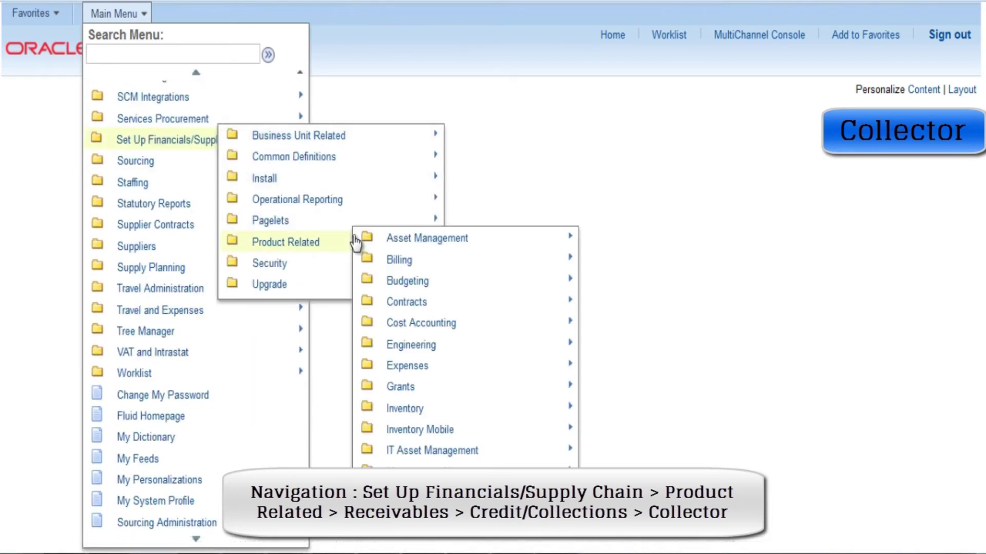
pyautogui.scroll(-2, 439, 324)
pyautogui.scroll(-3, 437, 329)
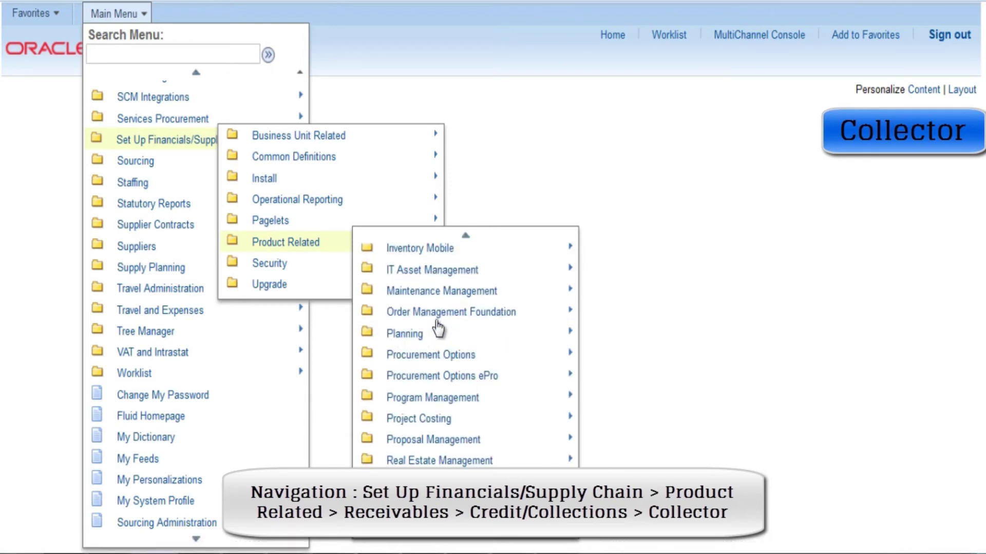
pyautogui.scroll(-3, 436, 339)
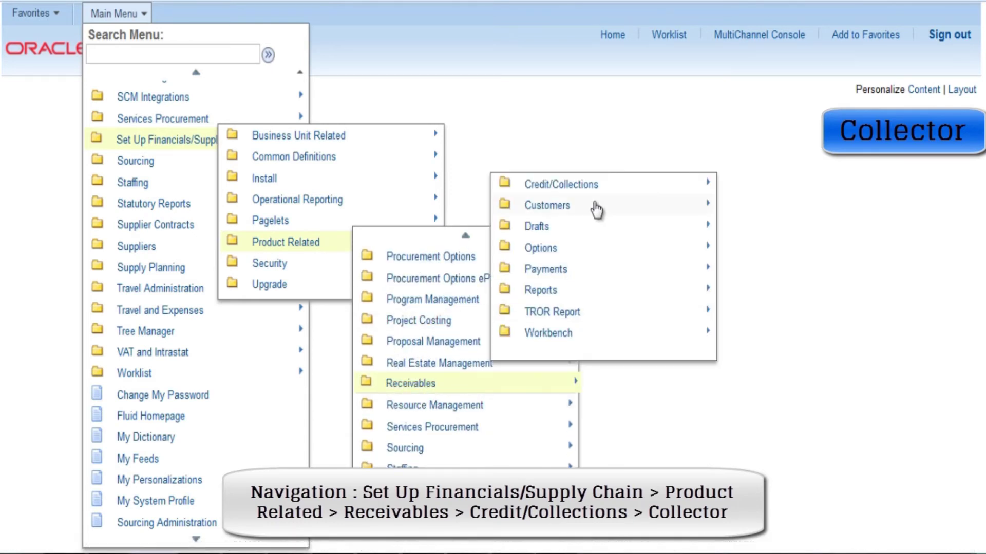
pyautogui.click(591, 187)
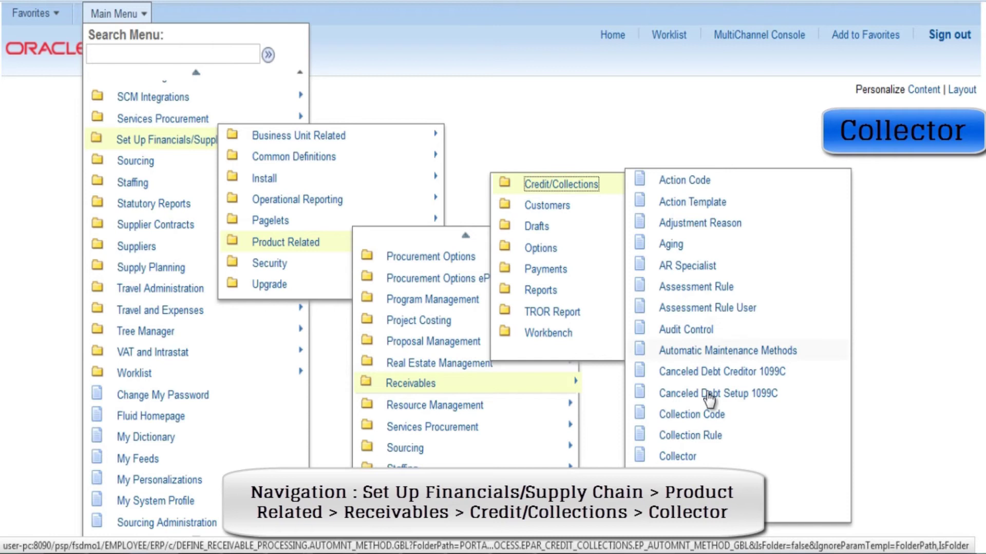
pyautogui.click(680, 457)
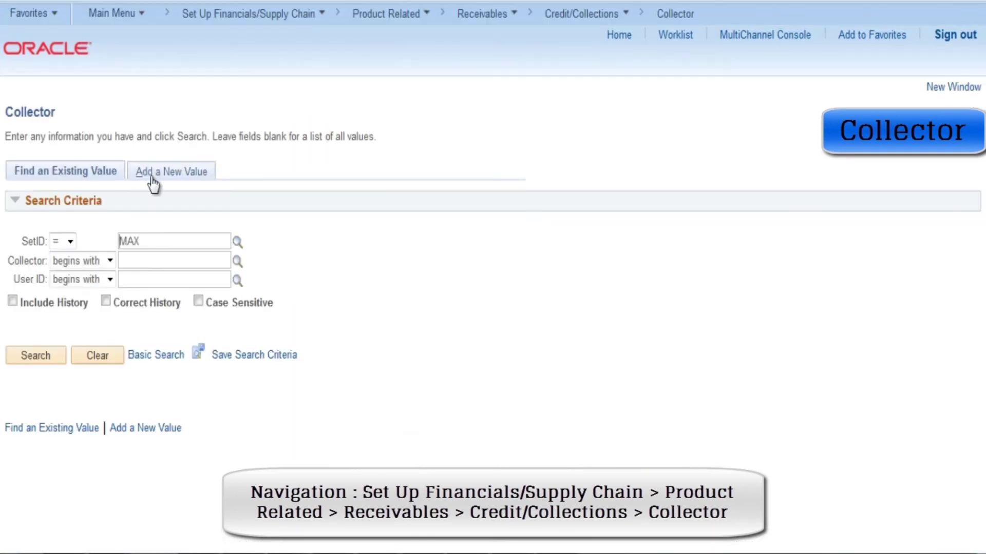
# Add collector 001 in SetID MAX and open the existing MAX 001 record.
pyautogui.click(151, 177)
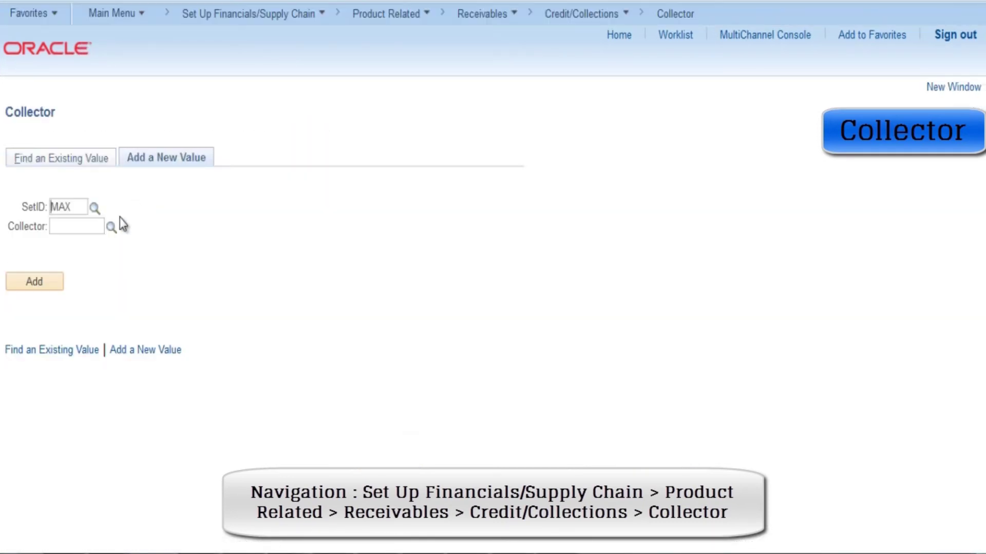
pyautogui.click(88, 226)
pyautogui.write('001')
pyautogui.click(56, 286)
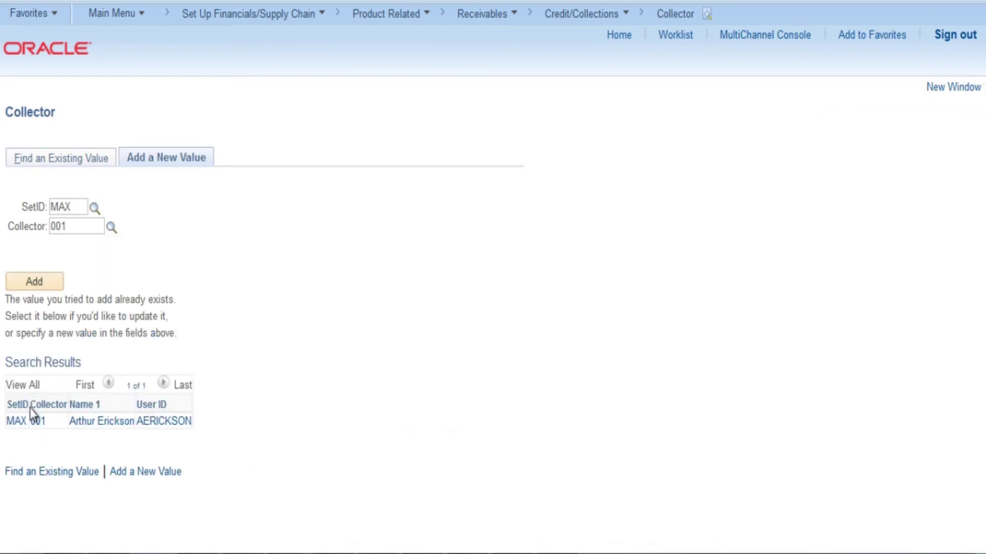
pyautogui.click(37, 422)
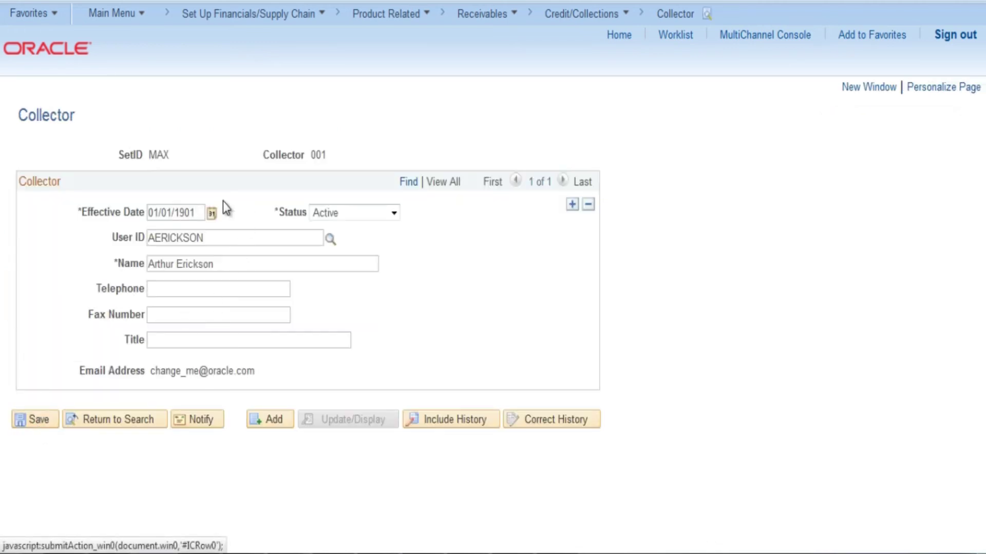
pyautogui.moveTo(202, 213); pyautogui.dragTo(143, 212)
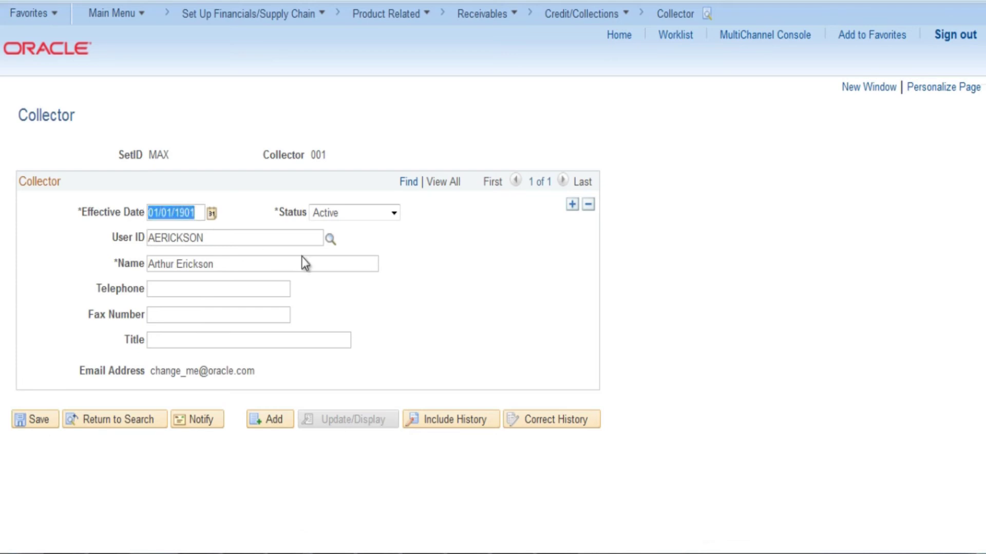
pyautogui.click(330, 240)
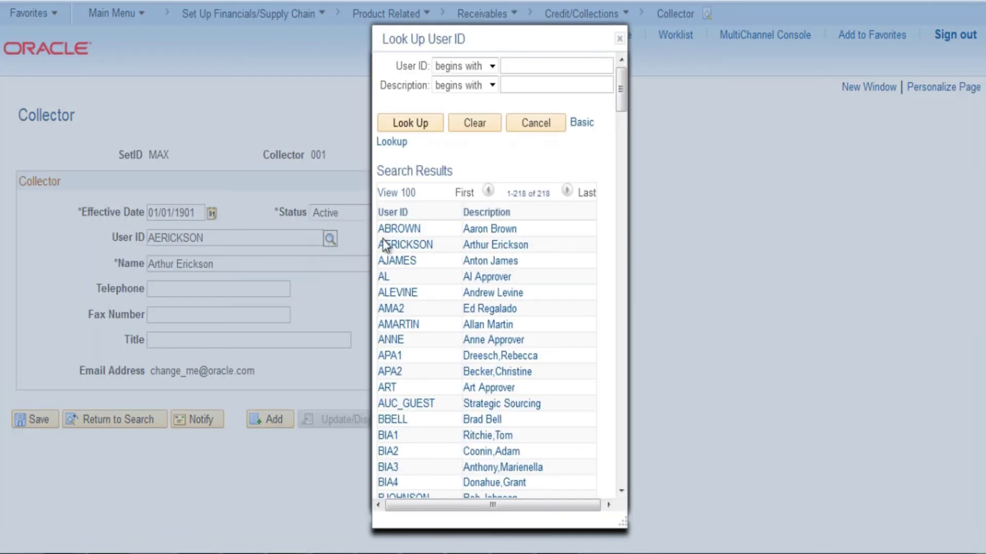
pyautogui.click(383, 245)
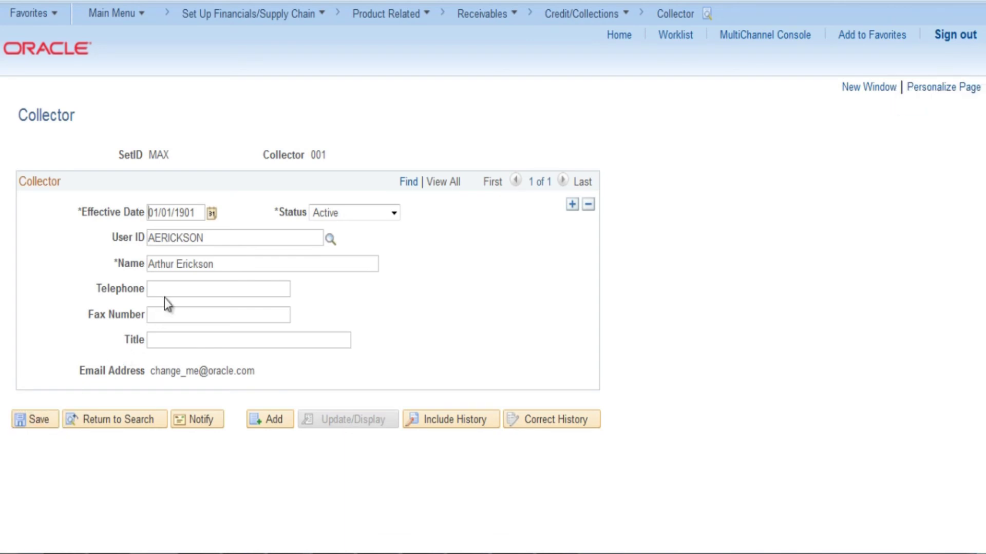
# Navigate from Home via Customers > Customer Information to General Information.
pyautogui.click(611, 43)
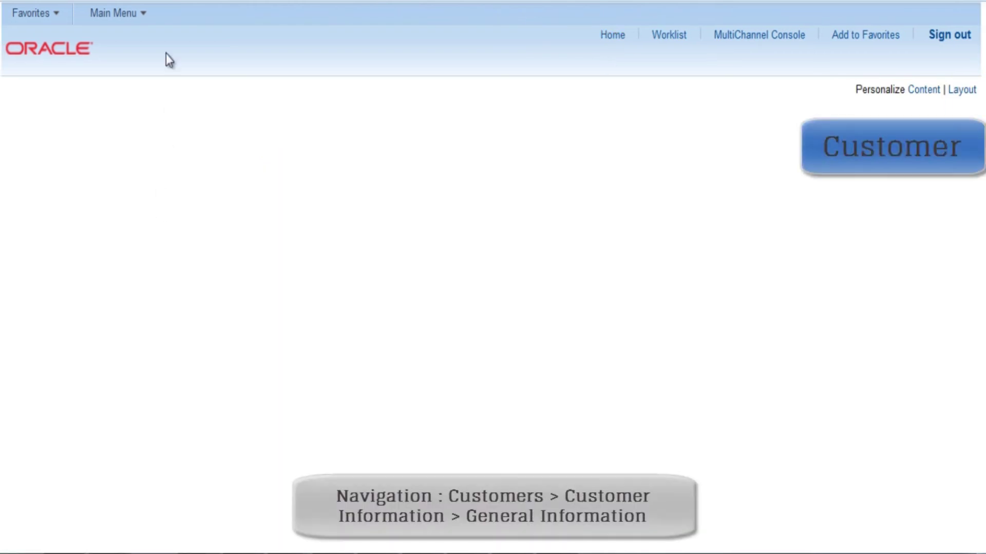
pyautogui.click(135, 13)
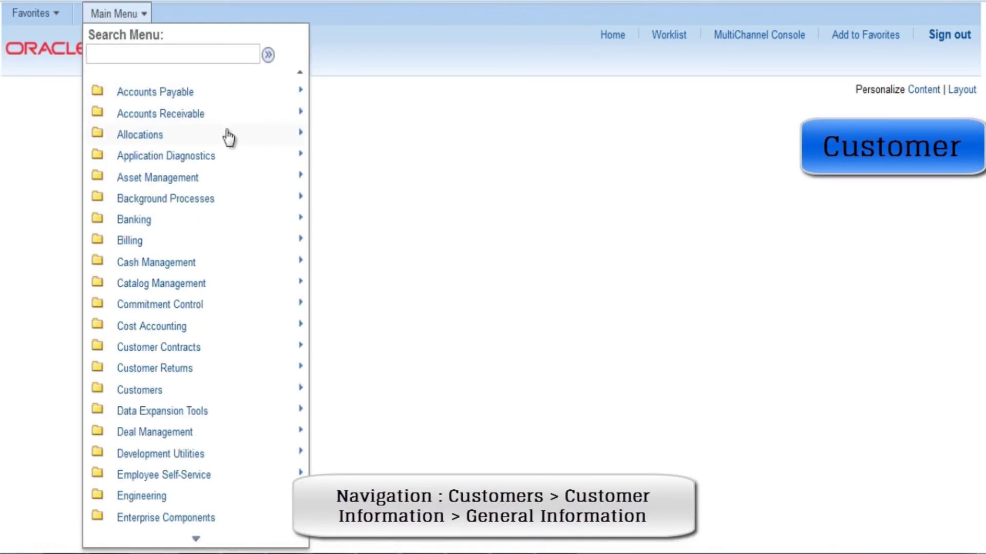
pyautogui.scroll(-2, 229, 137)
pyautogui.click(182, 256)
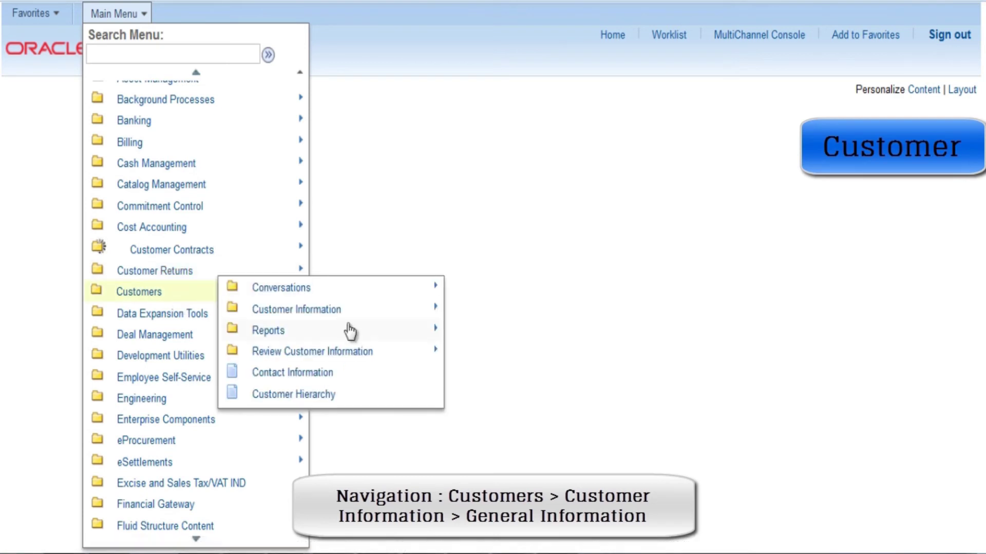
pyautogui.click(324, 310)
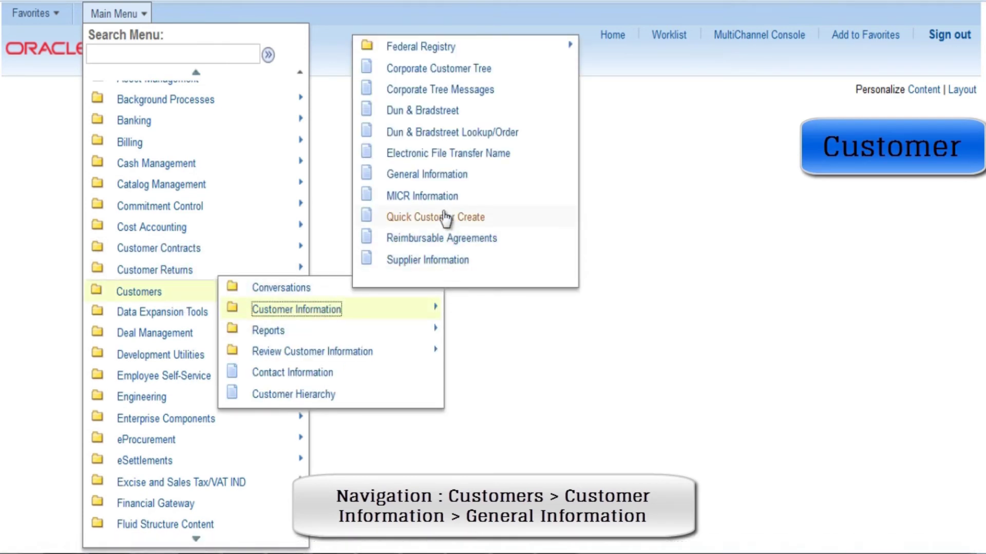
pyautogui.click(465, 183)
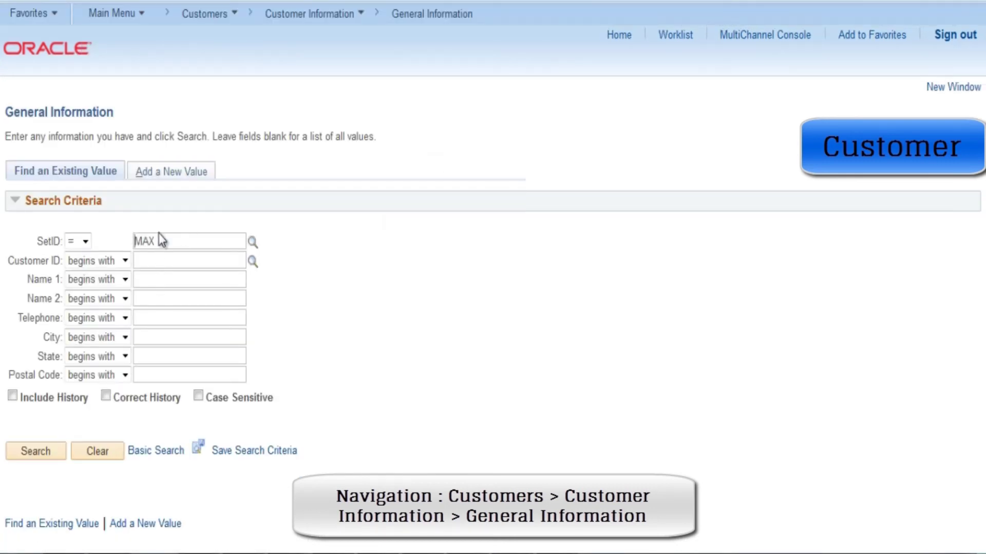
# Create a new customer in SetID MAX with Date Added 01/01/1901, confirming the date change.
pyautogui.click(171, 185)
pyautogui.click(33, 281)
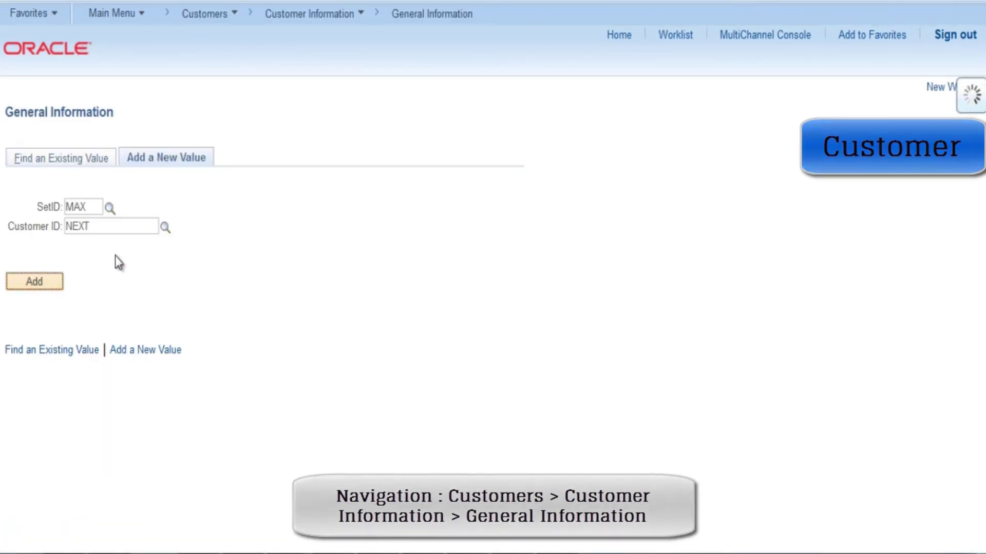
pyautogui.click(177, 236)
pyautogui.moveTo(194, 209); pyautogui.dragTo(20, 227)
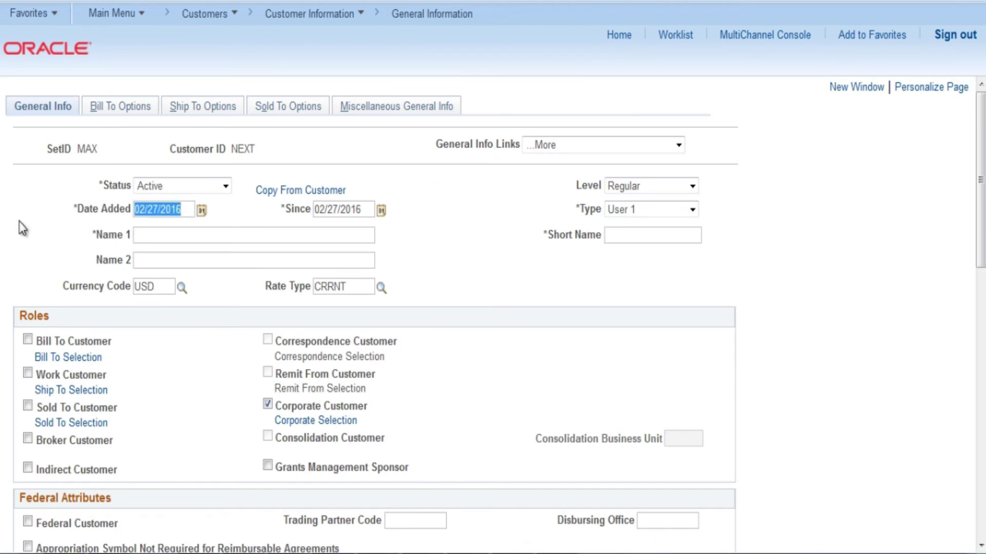
pyautogui.write('01011901')
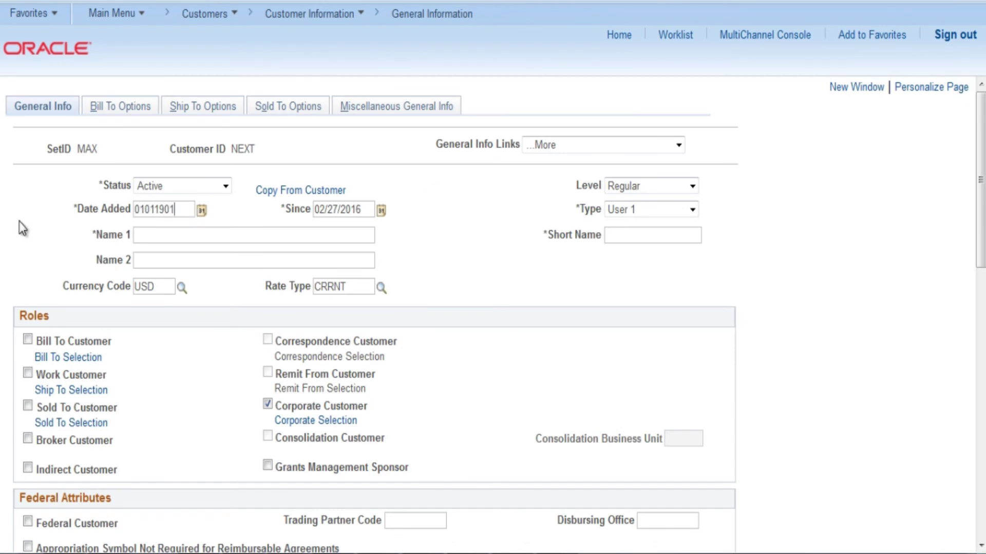
pyautogui.click(165, 239)
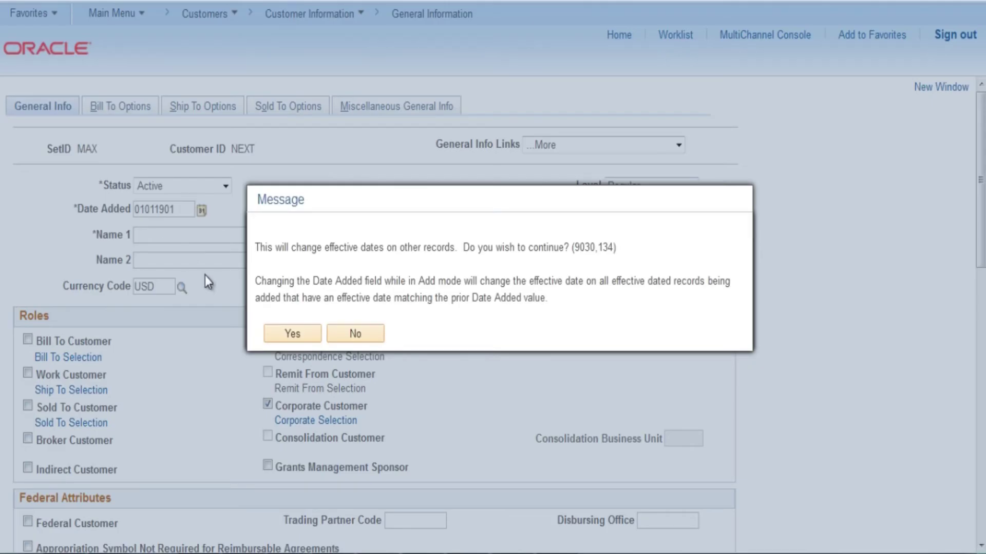
pyautogui.click(285, 334)
pyautogui.click(305, 230)
pyautogui.write('Kev')
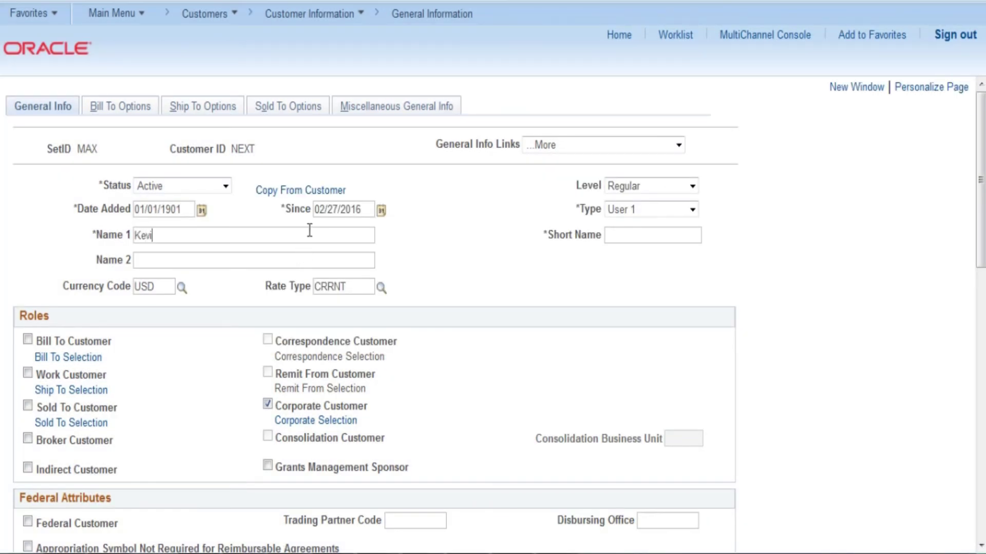
pyautogui.write('n')
# Name the customer Kevin and give the Bill To, Work and Sold To Customer roles.
pyautogui.click(37, 340)
pyautogui.click(28, 374)
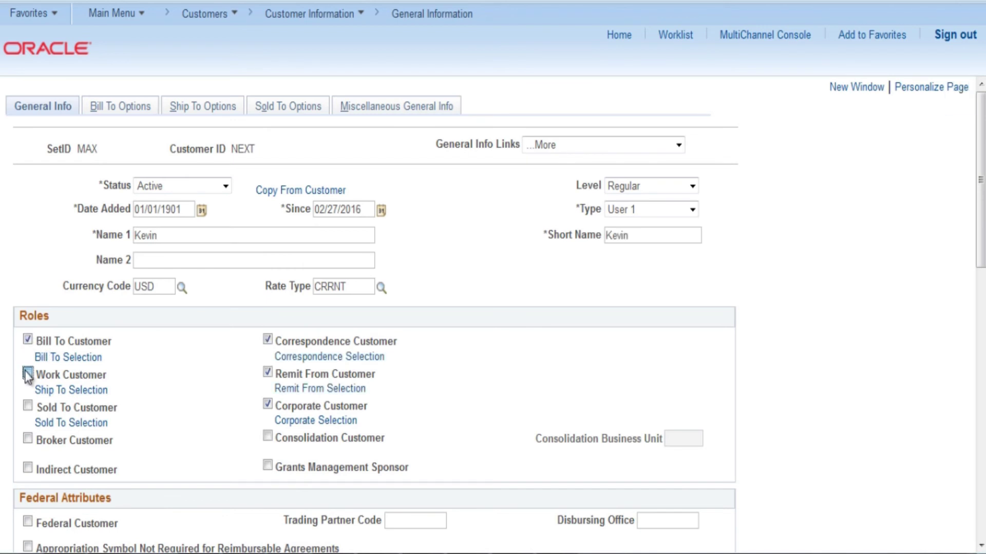
pyautogui.click(29, 409)
pyautogui.moveTo(981, 146); pyautogui.dragTo(980, 274)
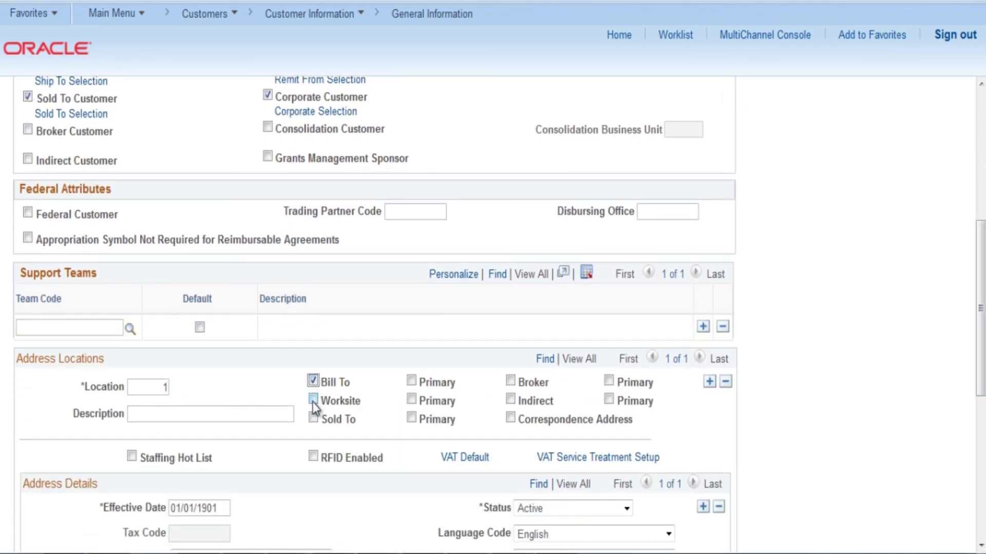
# Make location 1 primary for Sold To, Worksite and Bill To.
pyautogui.click(413, 421)
pyautogui.click(414, 402)
pyautogui.click(411, 380)
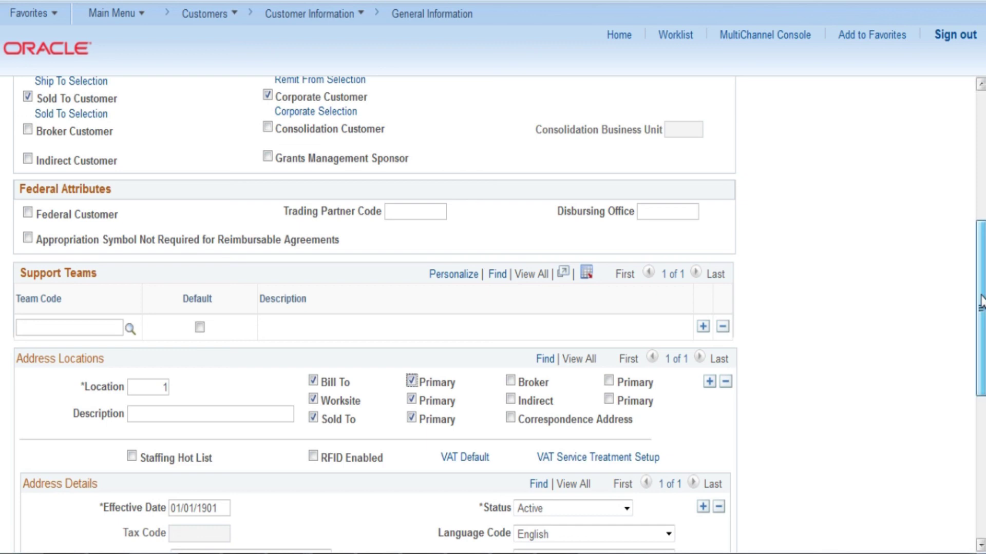
pyautogui.moveTo(982, 303); pyautogui.dragTo(983, 349)
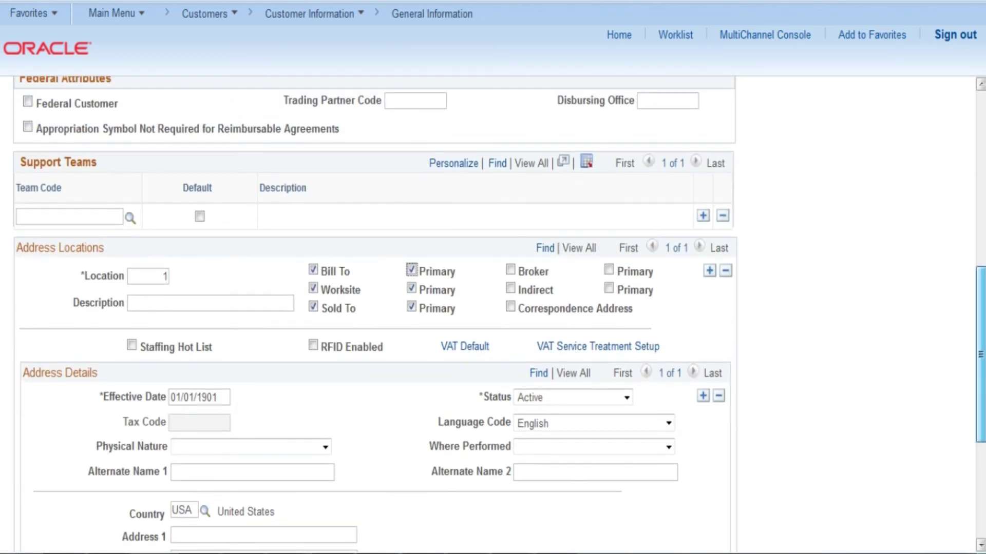
# Add support team C-A051 and set the address to Test, Test, NY.
pyautogui.click(130, 218)
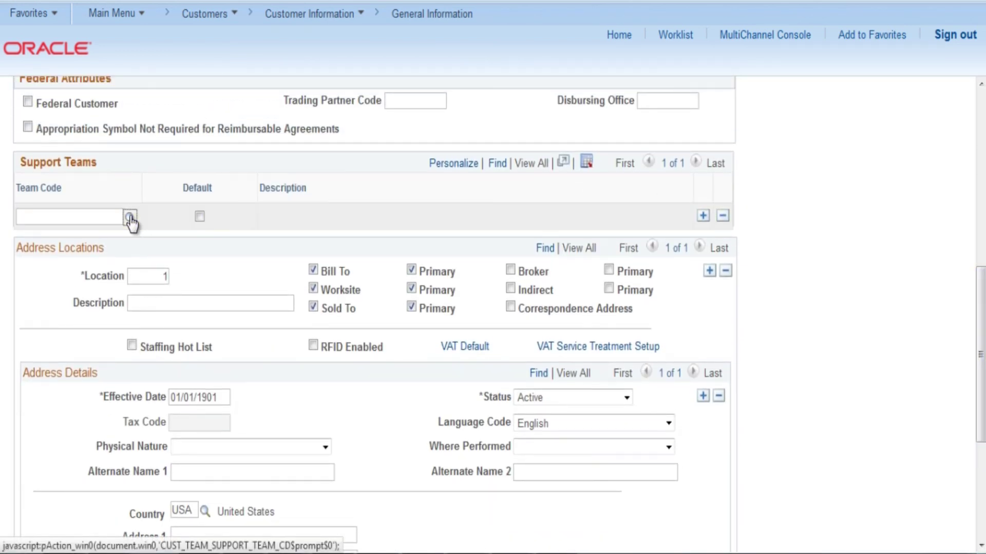
pyautogui.click(383, 312)
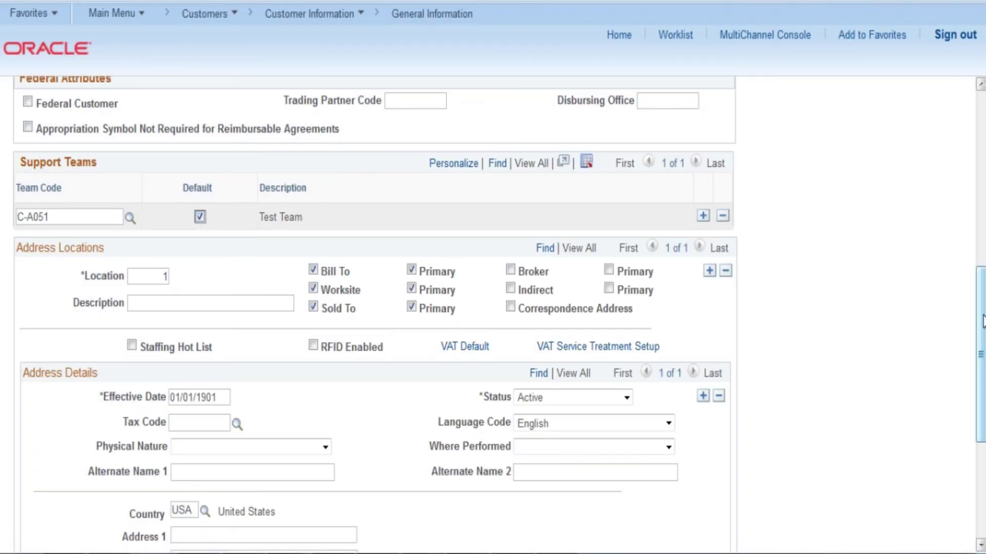
pyautogui.moveTo(981, 319); pyautogui.dragTo(982, 417)
pyautogui.write('ny')
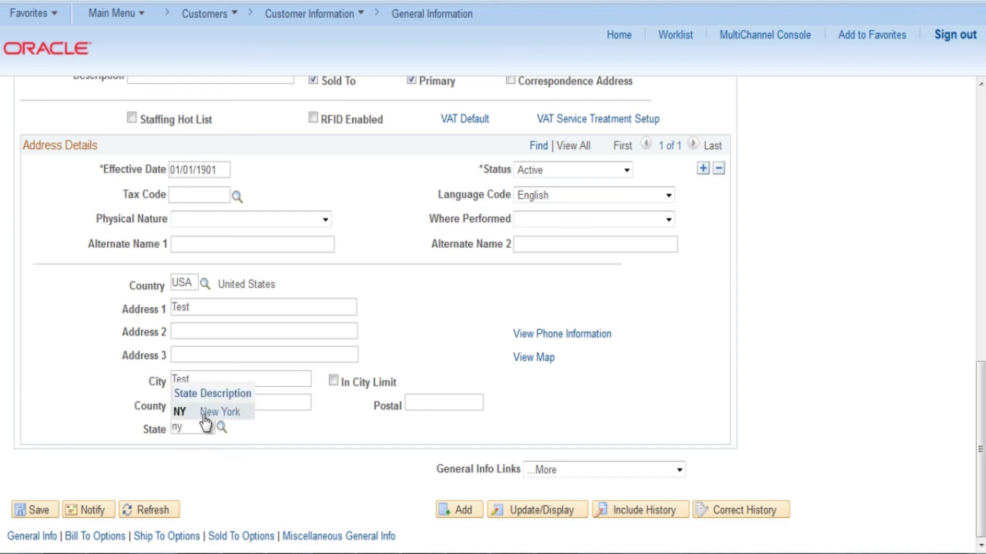
pyautogui.click(207, 410)
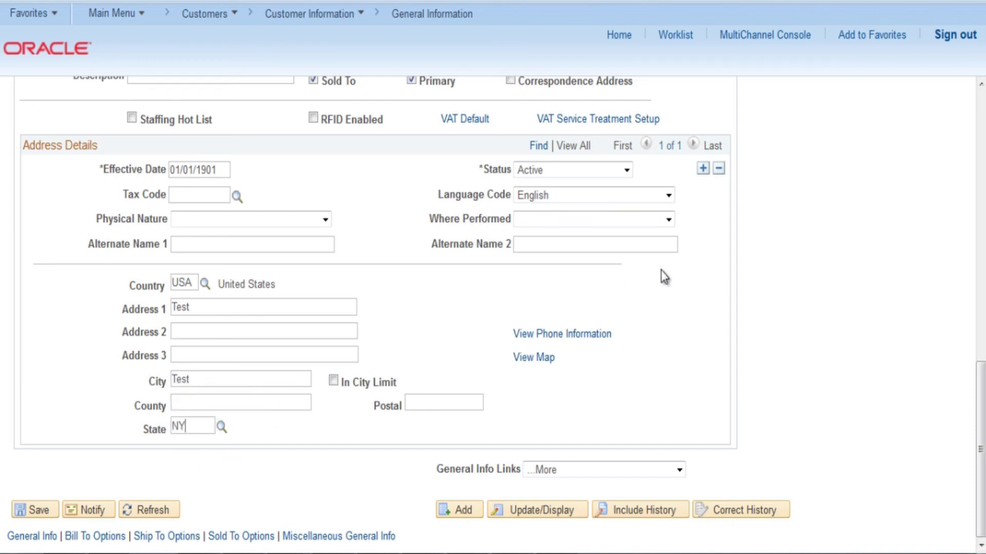
pyautogui.click(983, 122)
# In Bill To Options, assign credit analyst 001 and collector 001 to Kevin.
pyautogui.click(982, 122)
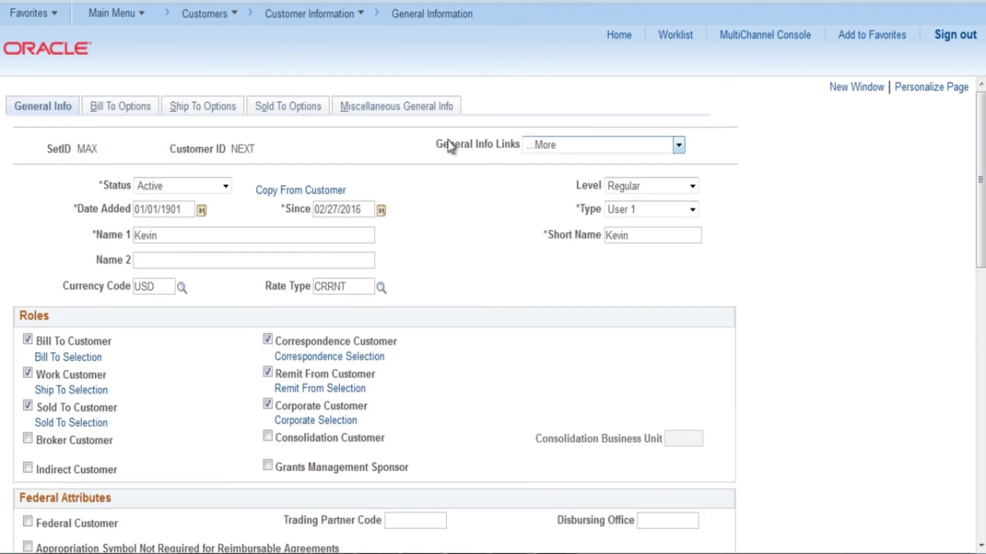
pyautogui.click(129, 108)
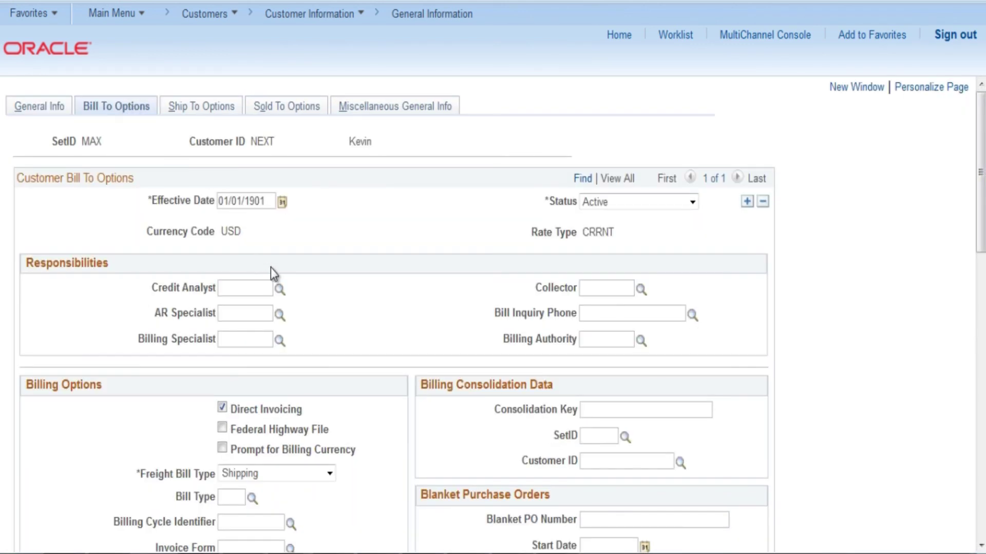
pyautogui.click(280, 294)
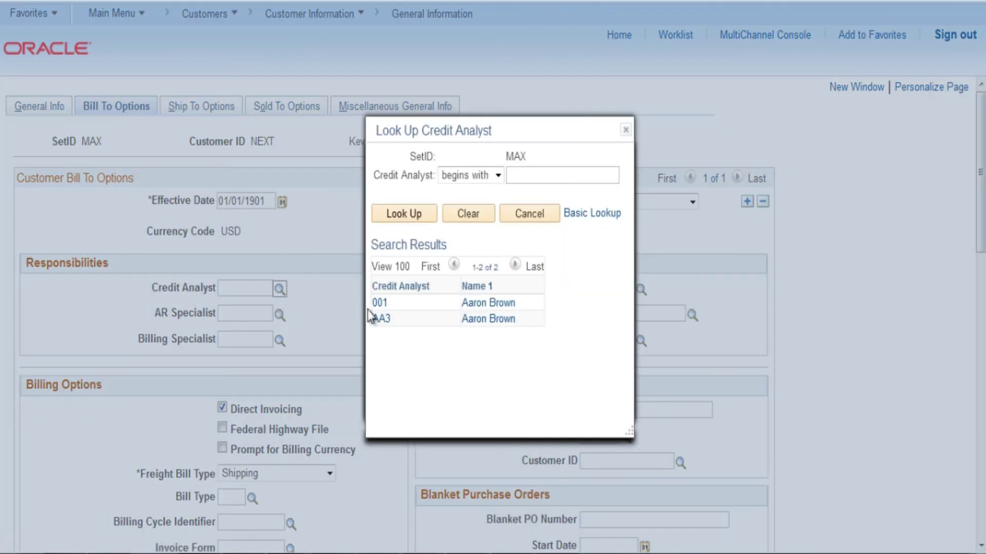
pyautogui.click(378, 308)
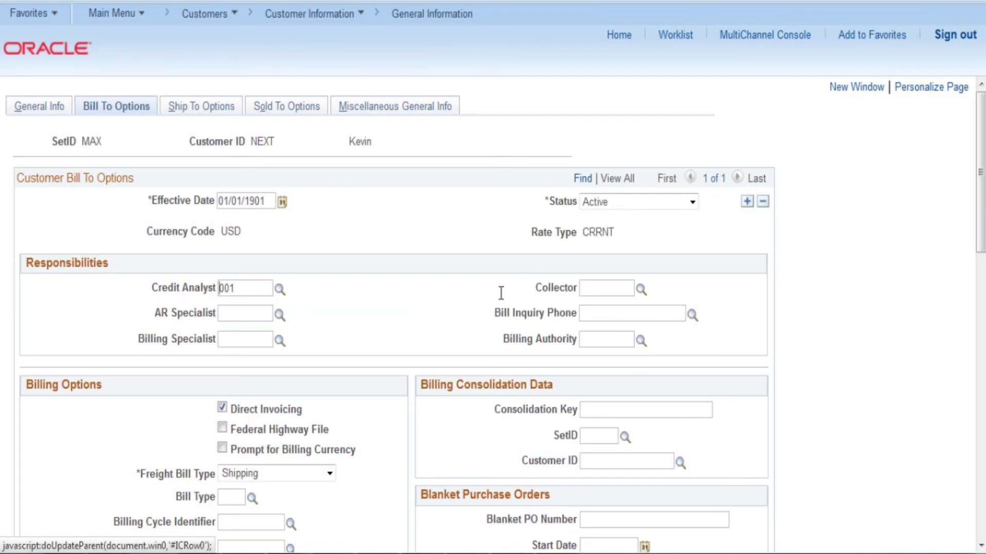
pyautogui.click(641, 289)
pyautogui.click(462, 337)
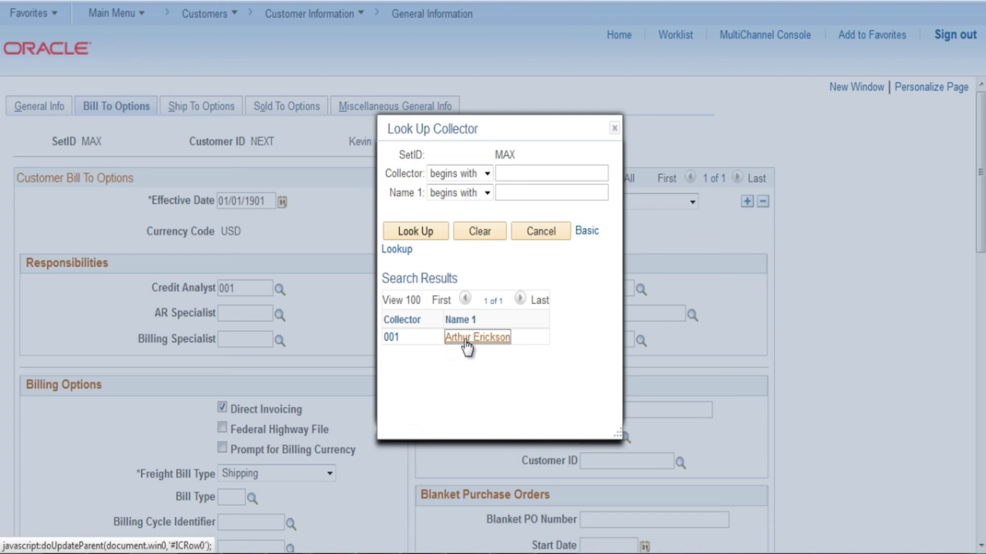
pyautogui.scroll(-3, 395, 308)
pyautogui.scroll(-10, 394, 308)
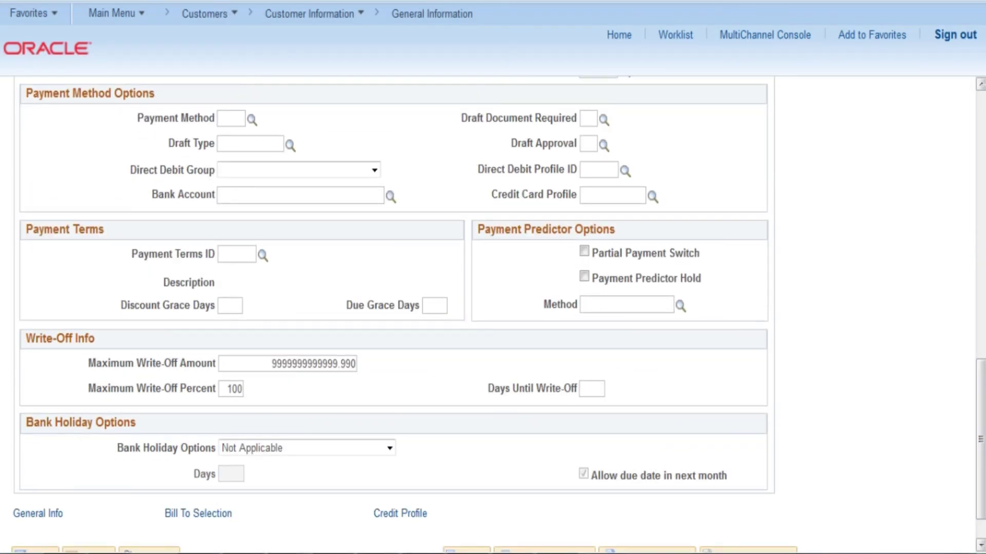
pyautogui.scroll(-2, 399, 510)
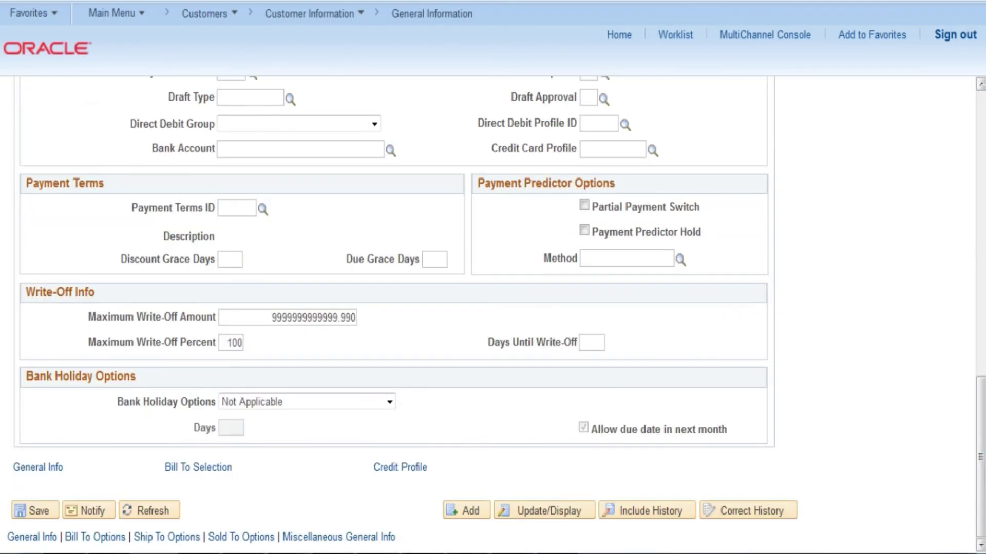
pyautogui.click(32, 510)
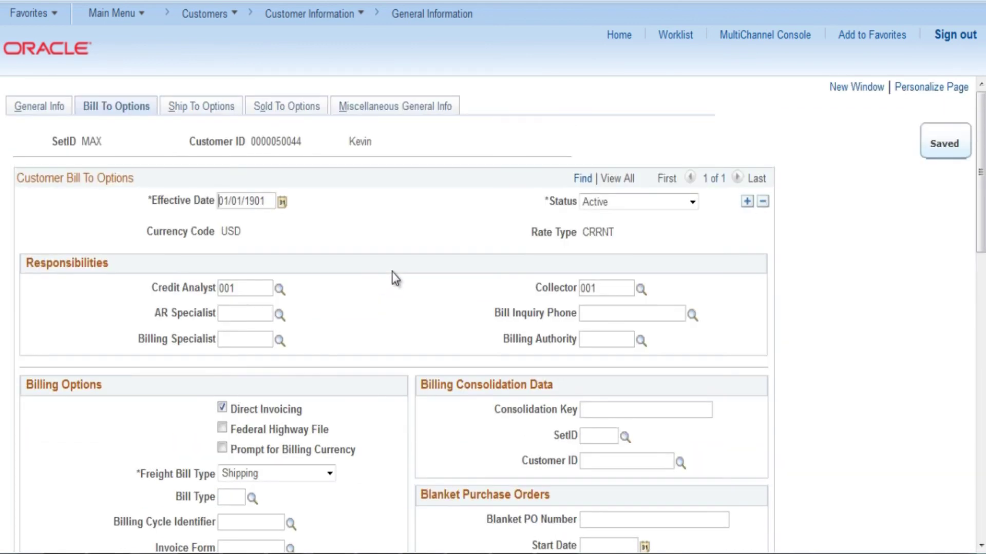
pyautogui.click(619, 34)
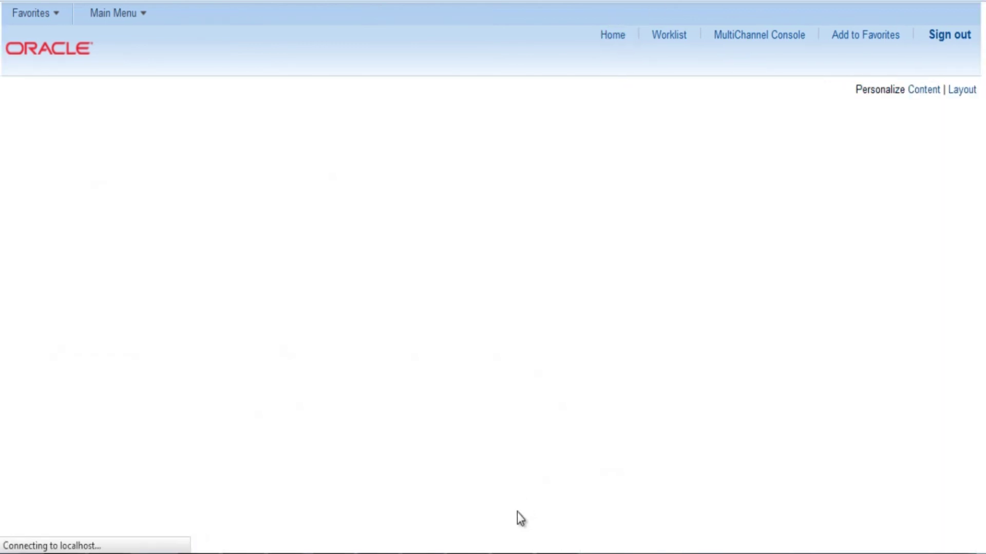